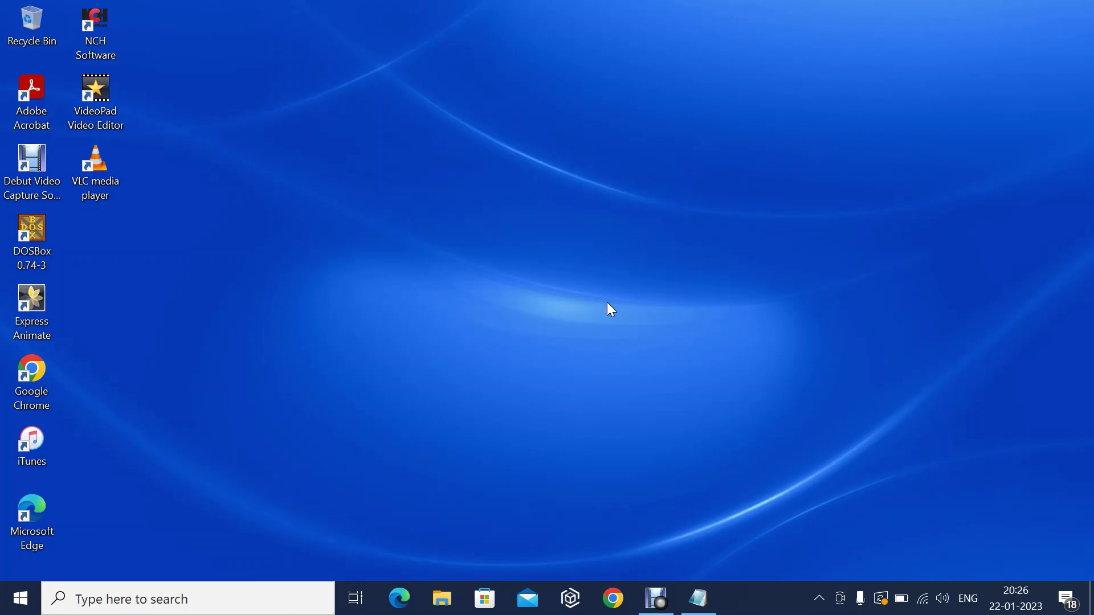
Launch Outlook from the Start search and dismiss the Office activation prompt and product notice.
key("super")
type("outloo")
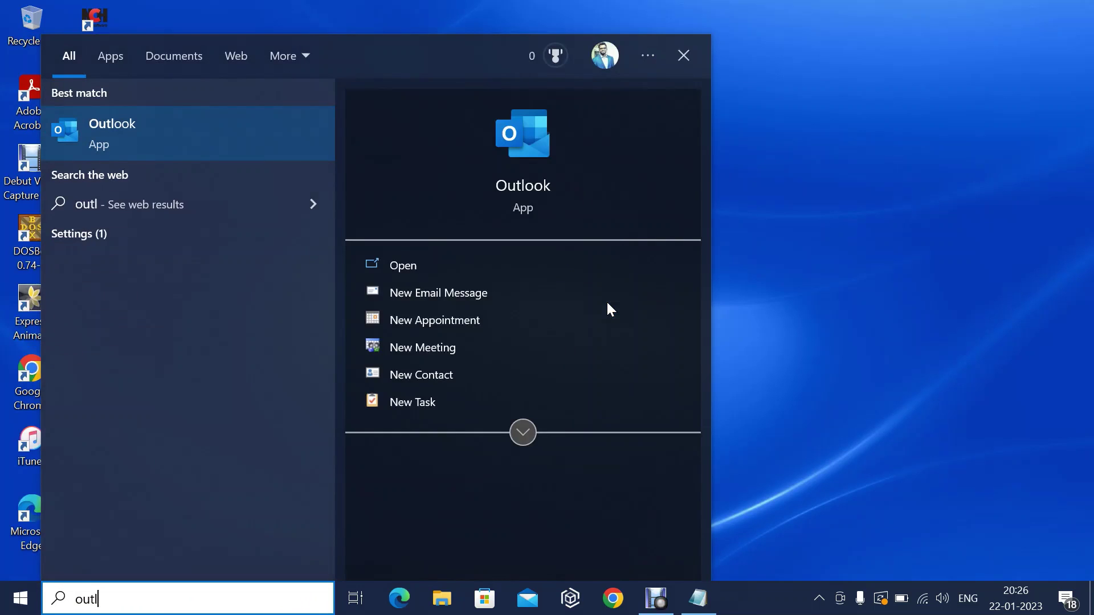
left_click(208, 135)
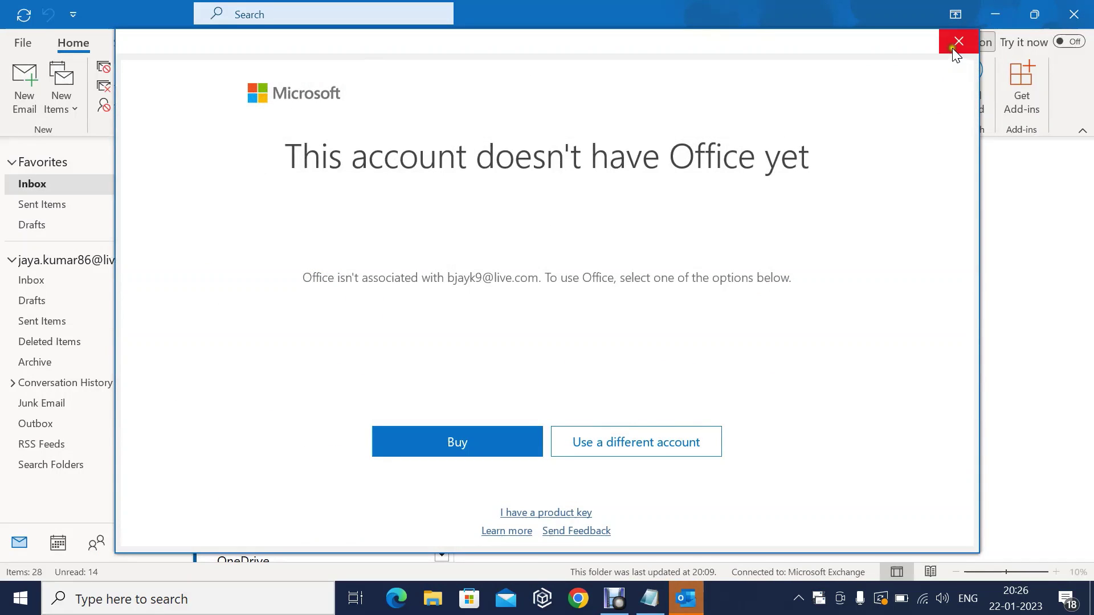
left_click(956, 41)
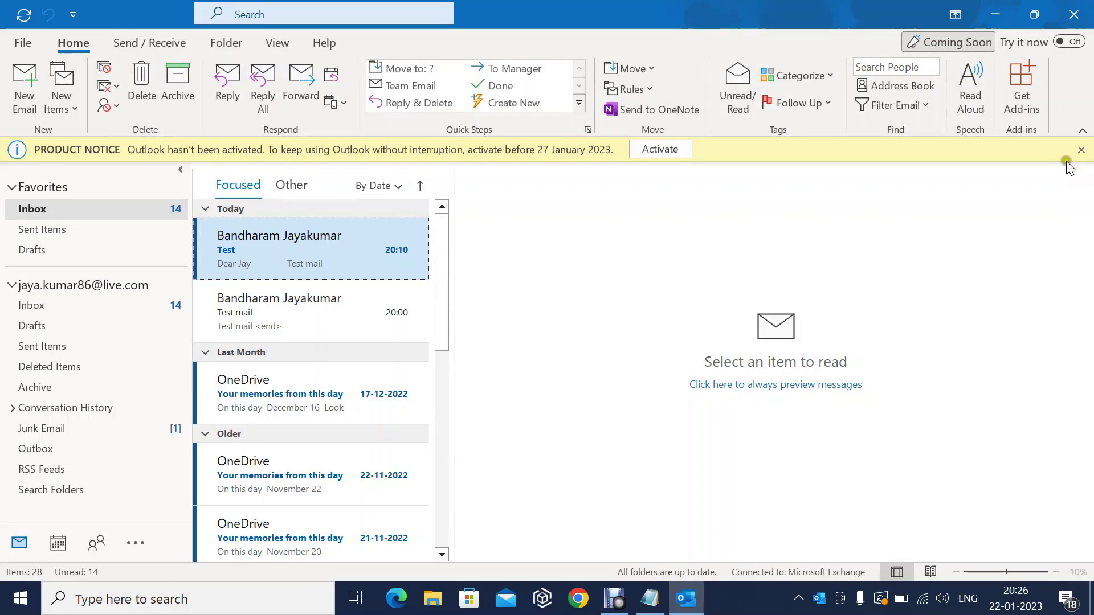
left_click(1081, 150)
Glance at Outlook Today and Sent Items, ending on the Inbox with its 14 unread messages.
left_click(35, 261)
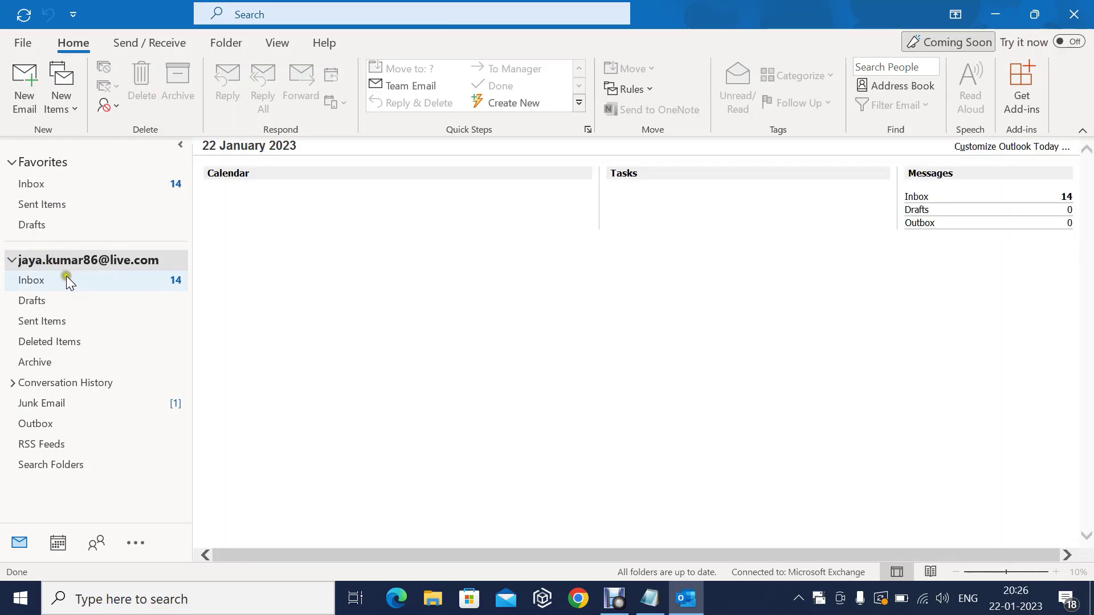
left_click(42, 287)
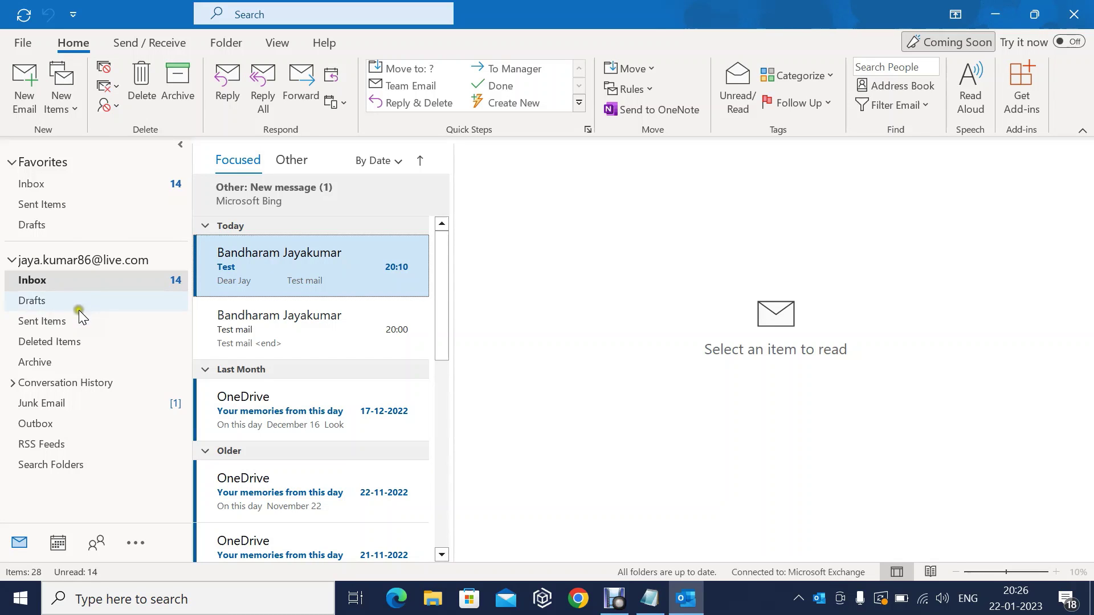
left_click(73, 318)
left_click(49, 285)
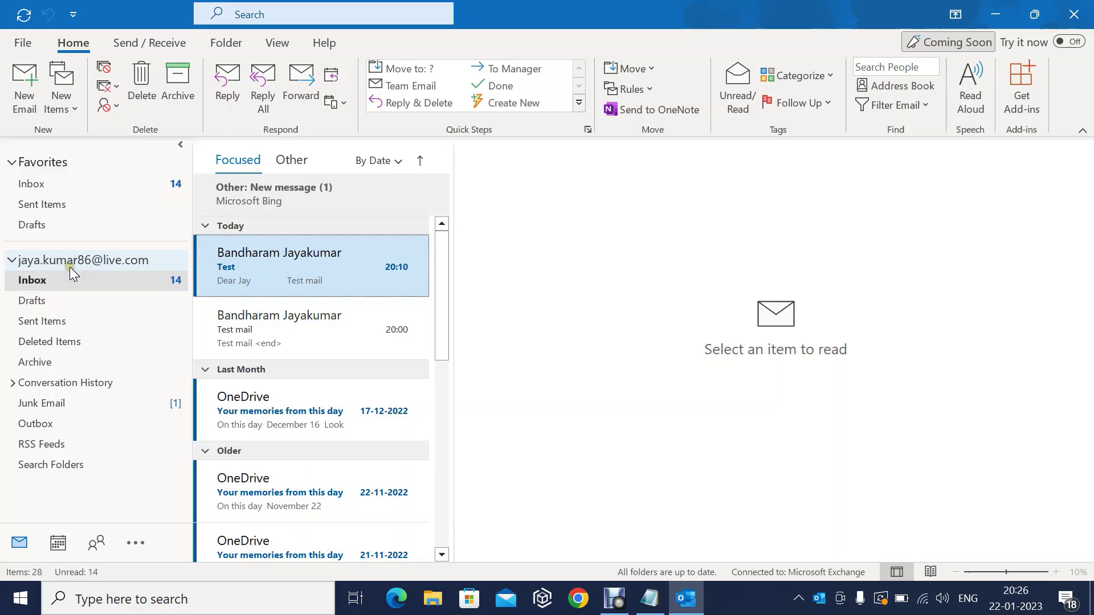
Start the Import/Export wizard from File > Open & Export.
left_click(21, 43)
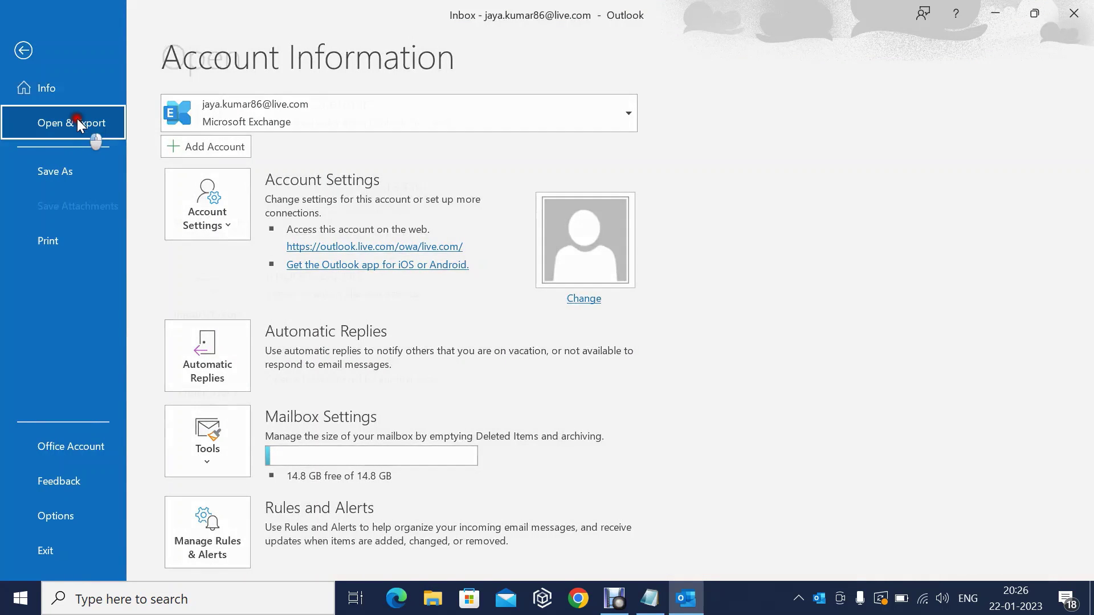
left_click(77, 120)
left_click(18, 49)
left_click(18, 50)
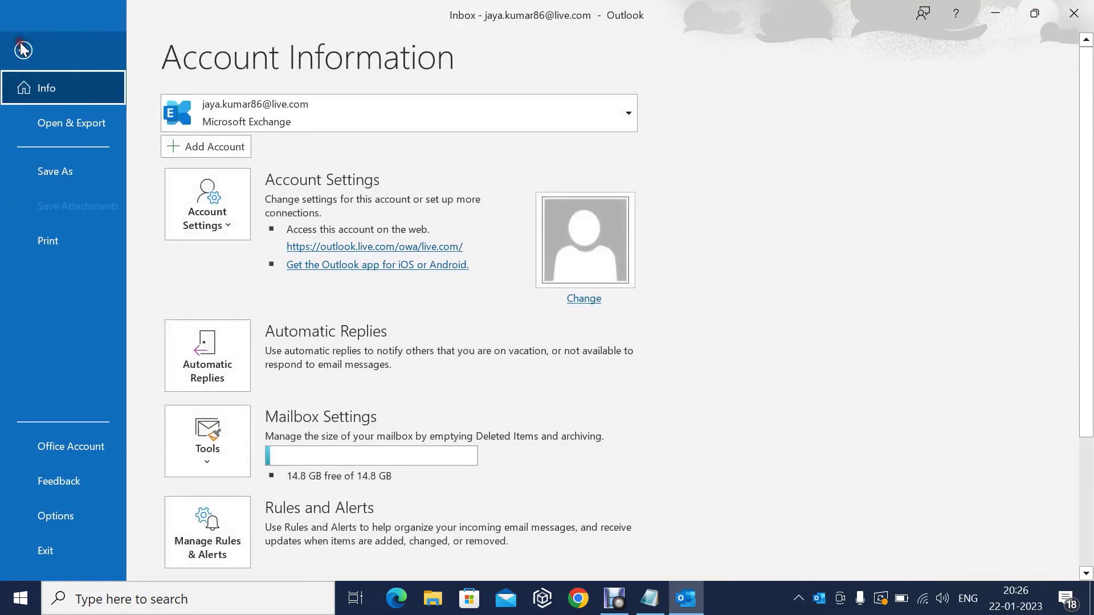
left_click(21, 50)
left_click(19, 49)
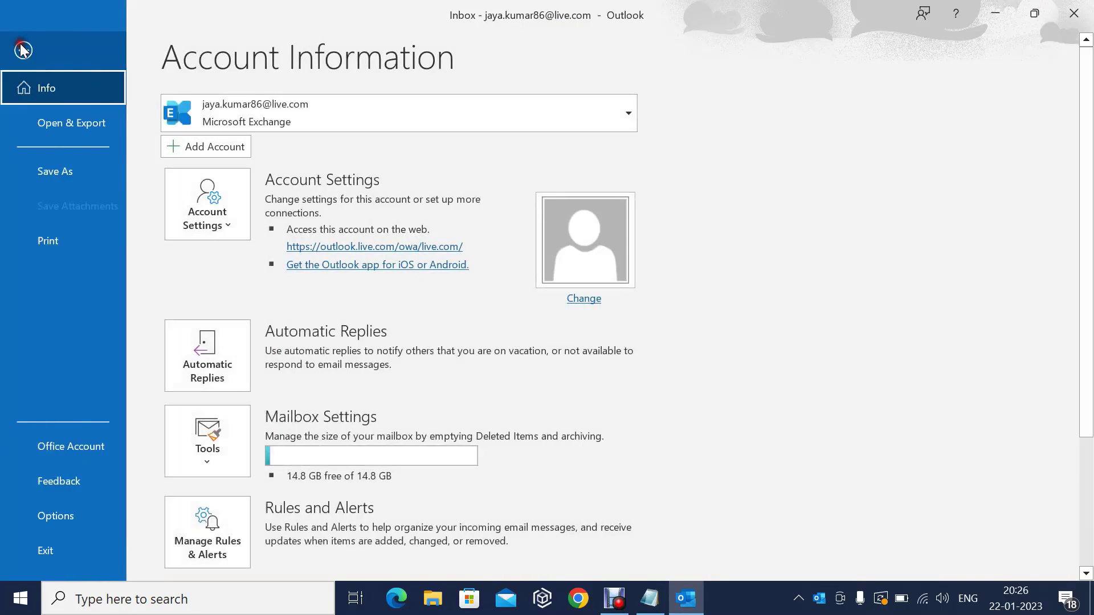
left_click(85, 127)
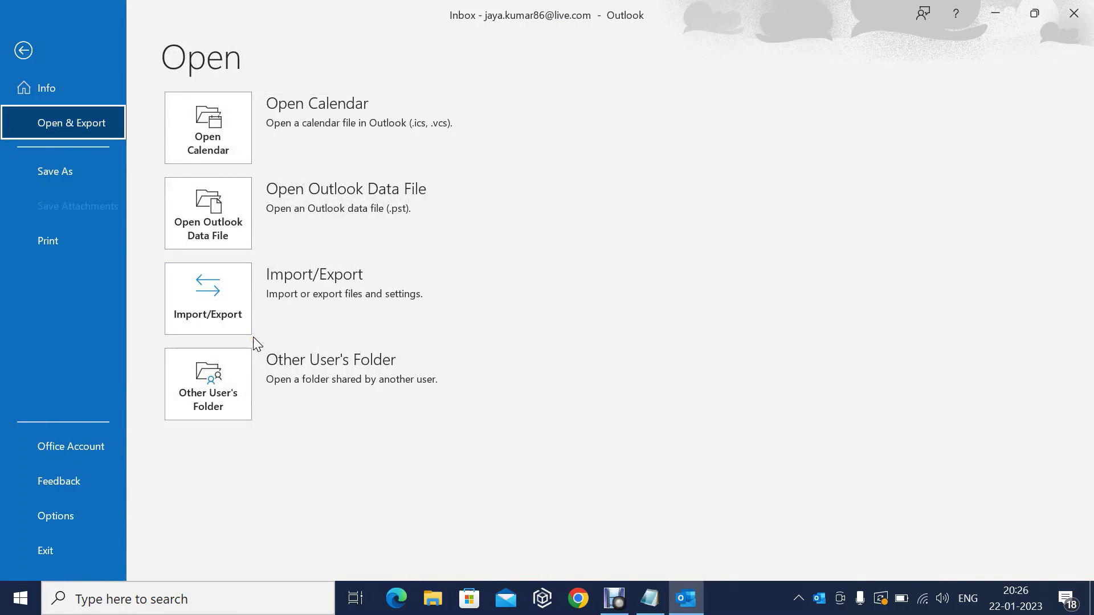
left_click(236, 323)
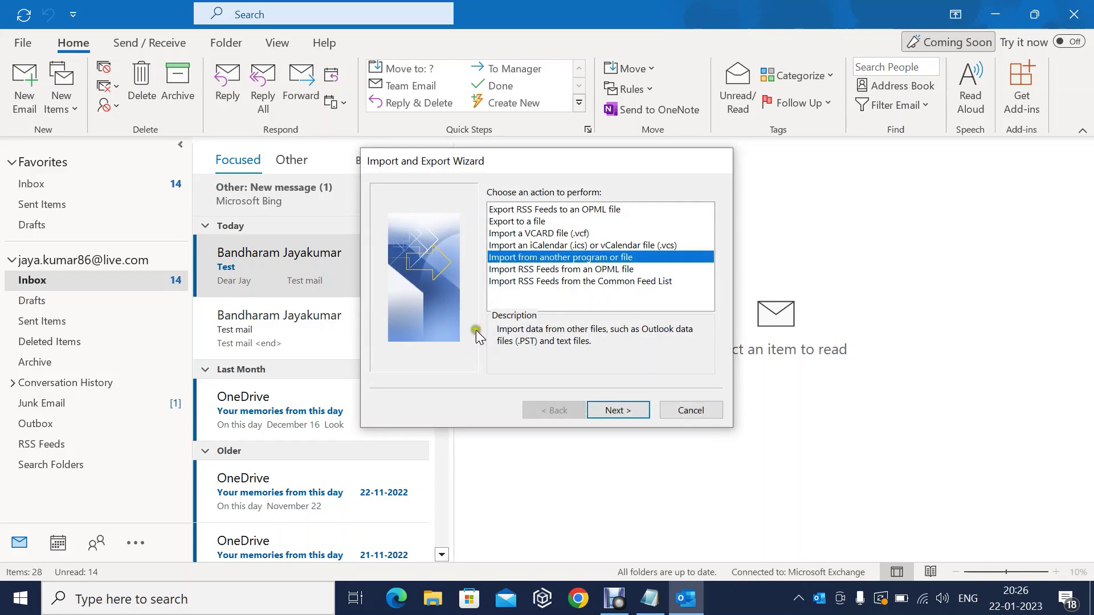
Choose 'Export to a file' with the Outlook Data File (.pst) type.
left_click_drag(533, 162, 476, 169)
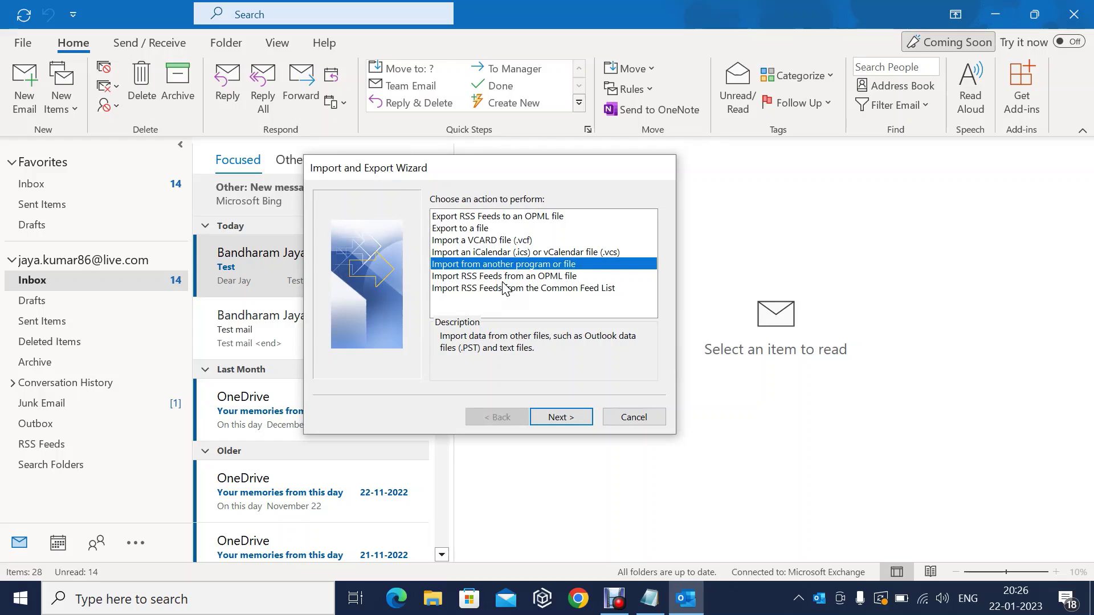
left_click(470, 229)
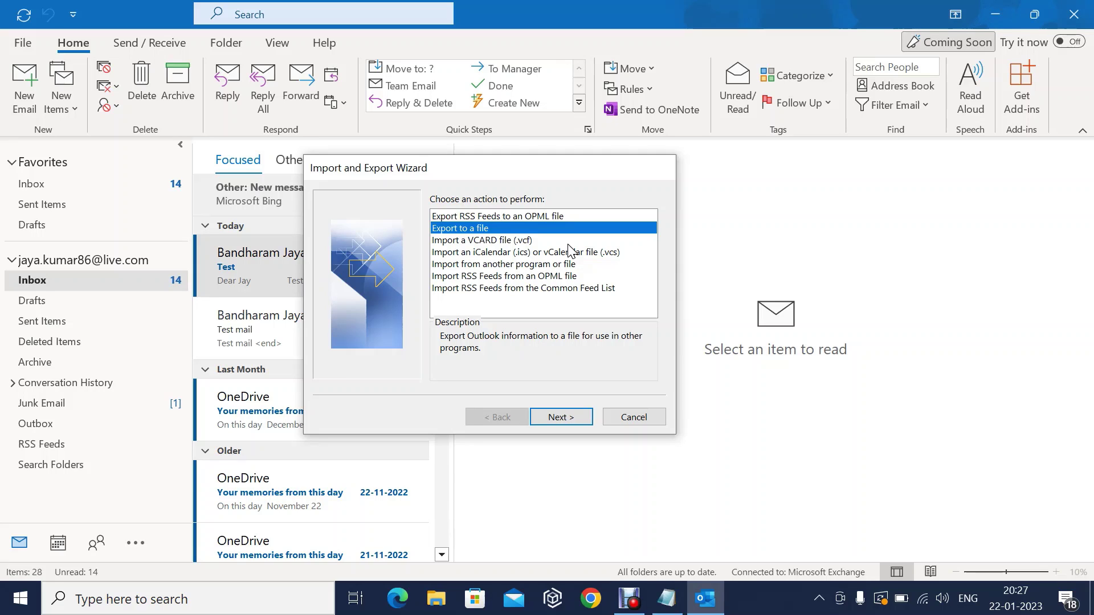
left_click(476, 235)
left_click(564, 418)
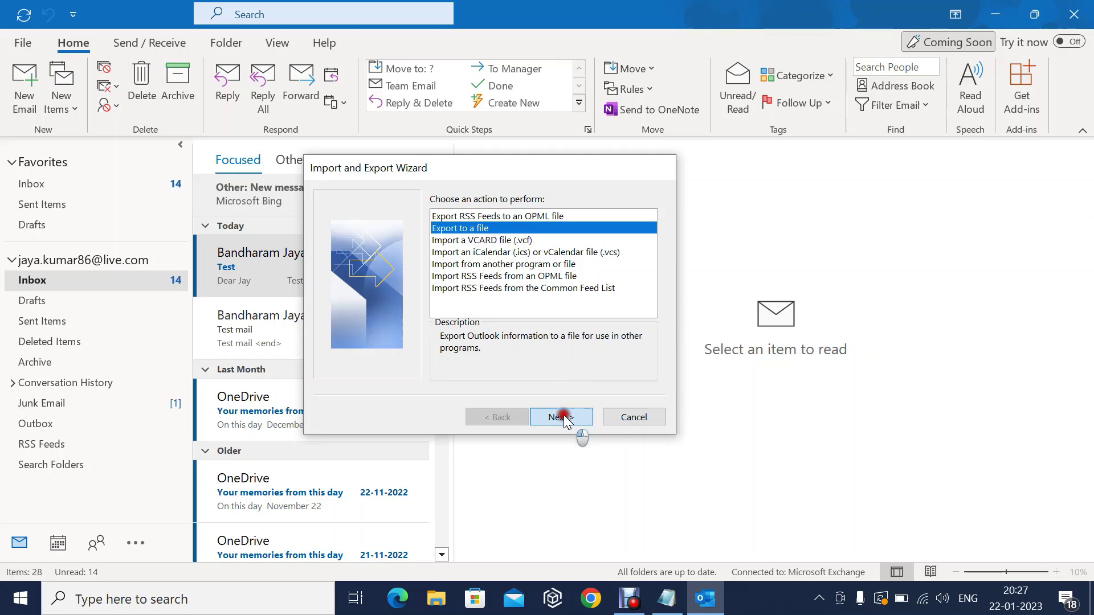
left_click(501, 230)
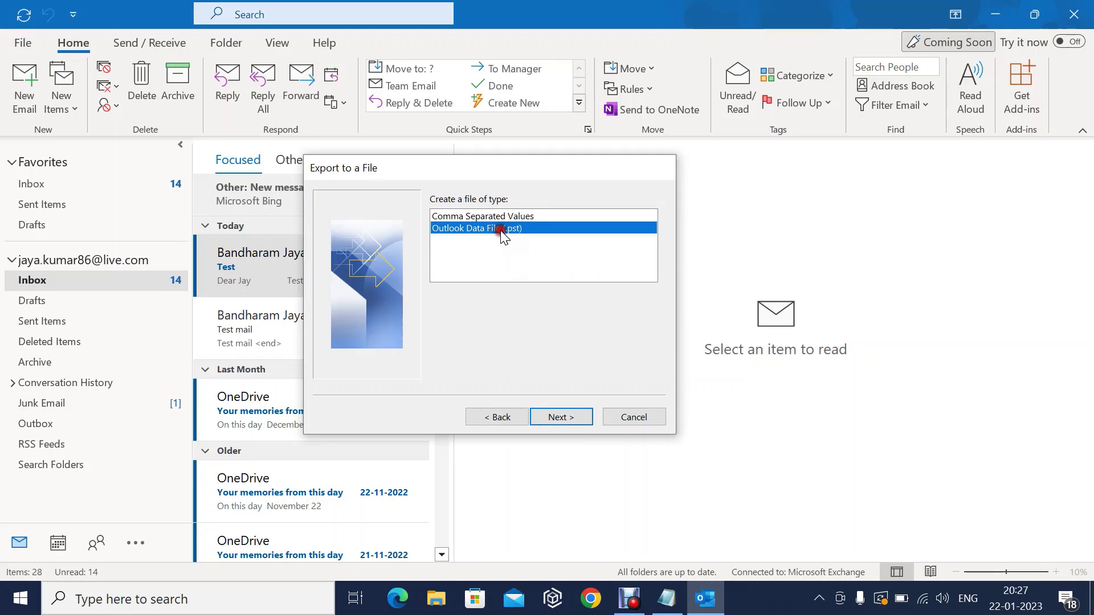
Pick the mailbox account root folder, with Include subfolders checked, as the export source and continue.
left_click(564, 418)
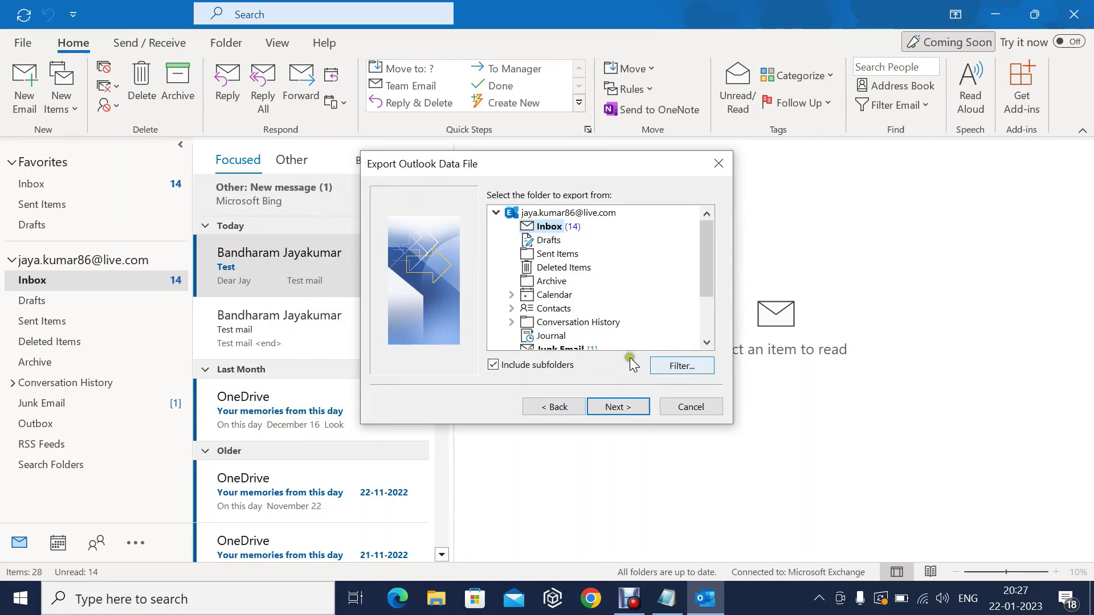
left_click(544, 215)
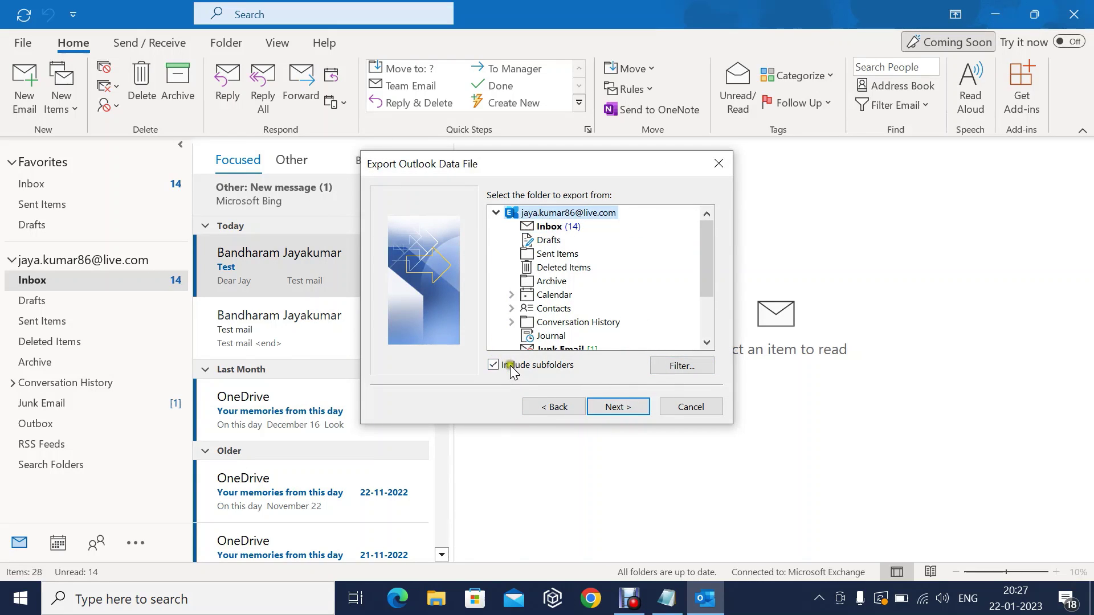
left_click(559, 255)
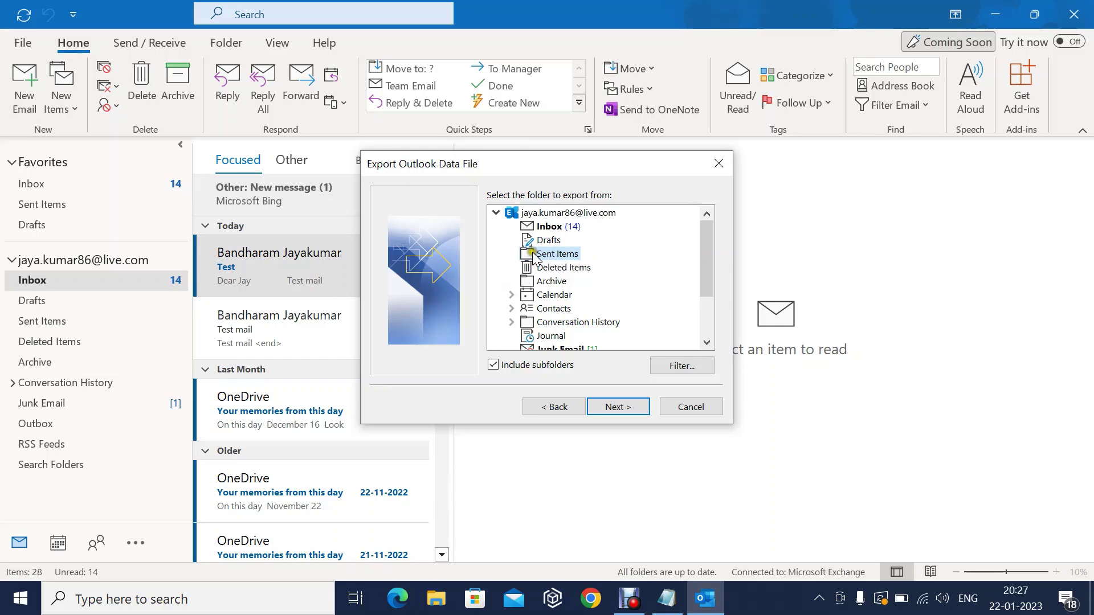
left_click(549, 296)
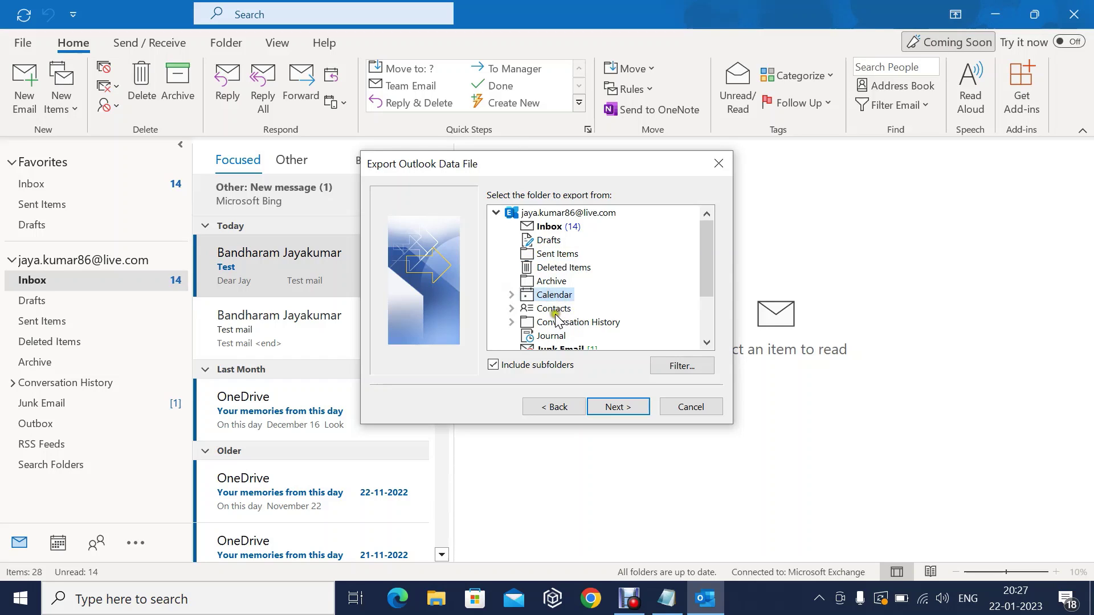
left_click(554, 311)
left_click(552, 240)
left_click(555, 214)
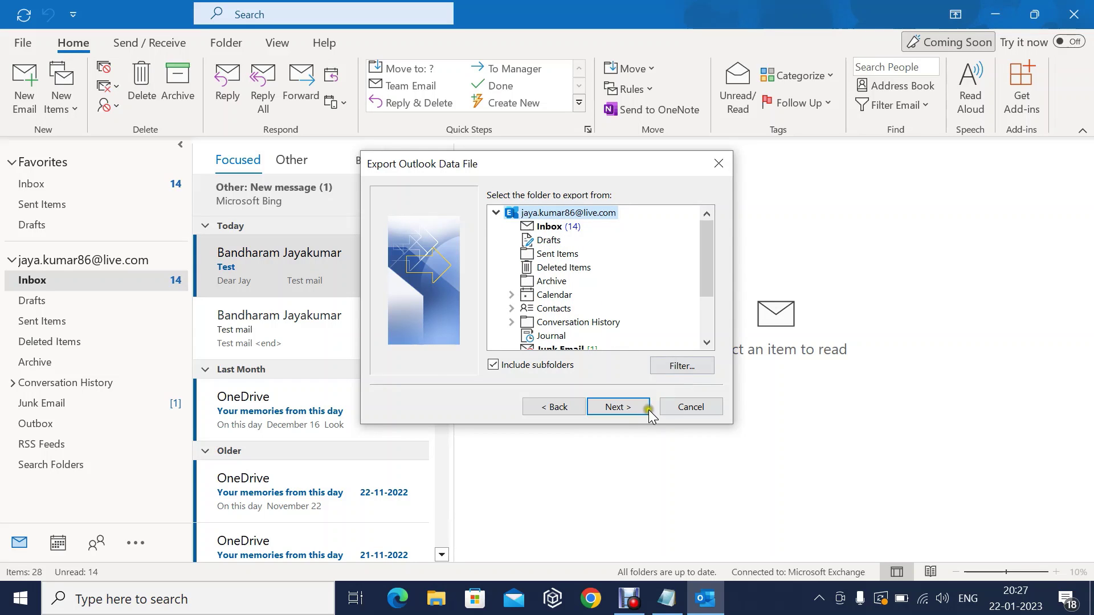
left_click(628, 408)
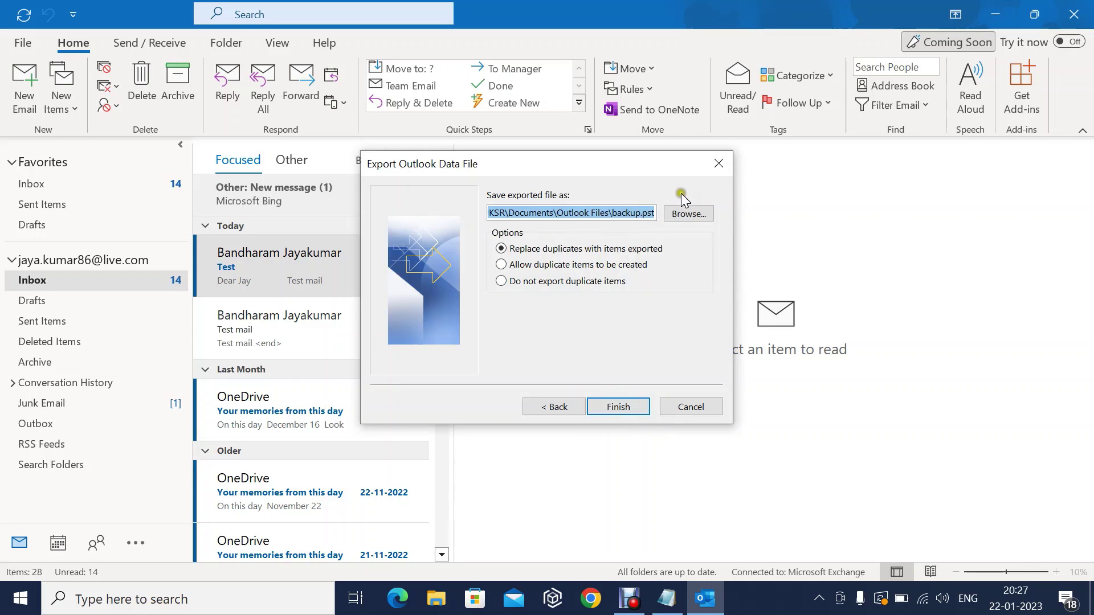
Browse to the Documents folder and enter JKBackup as the backup file name.
left_click(688, 214)
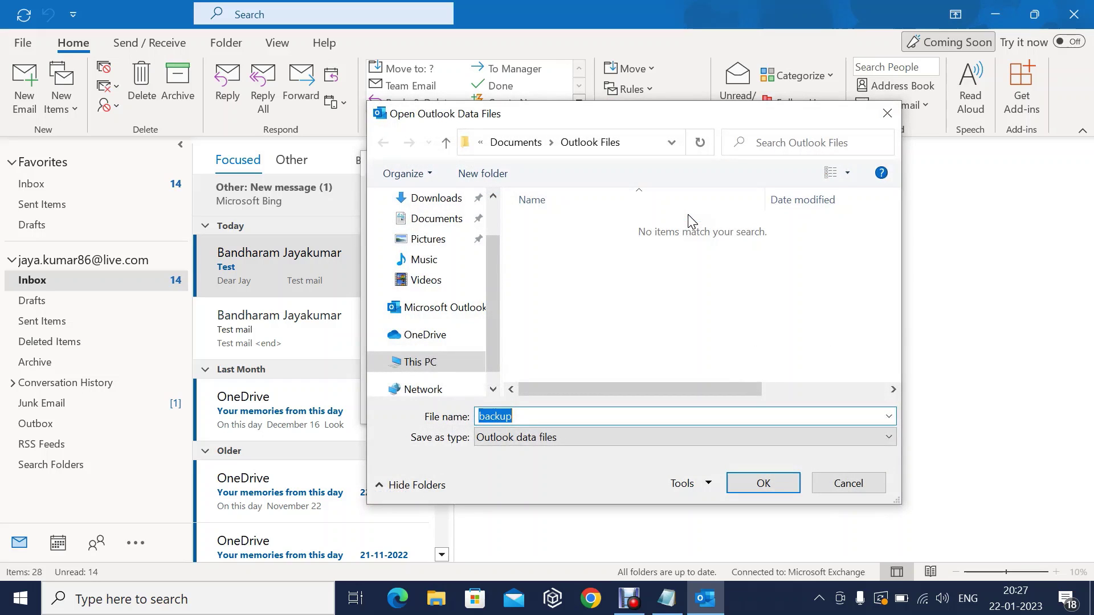
left_click(646, 141)
left_click(448, 228)
double_click(545, 231)
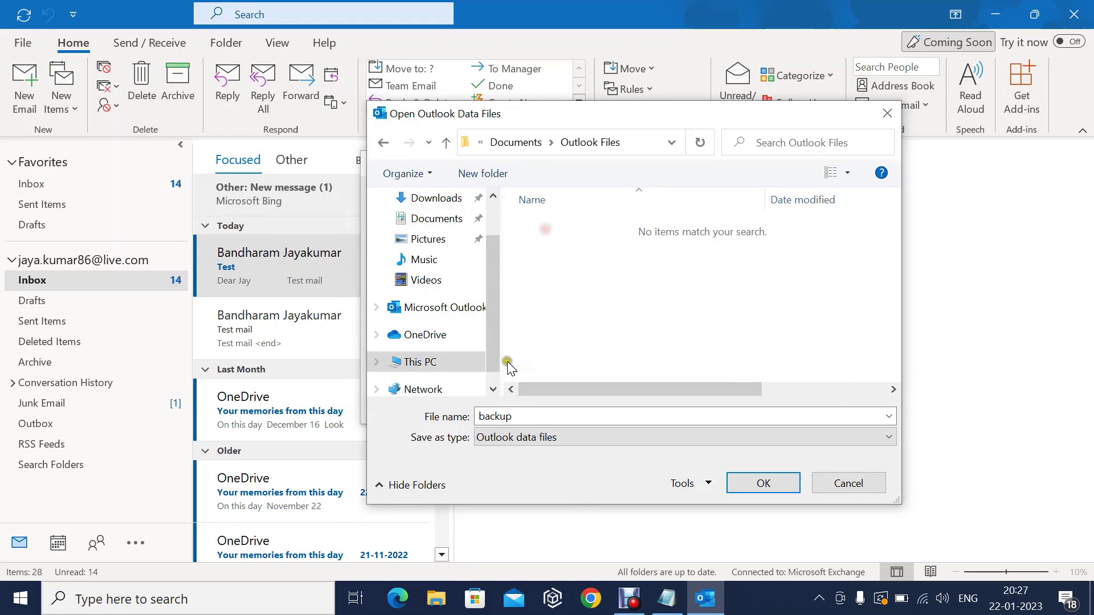
double_click(535, 416)
type("JK")
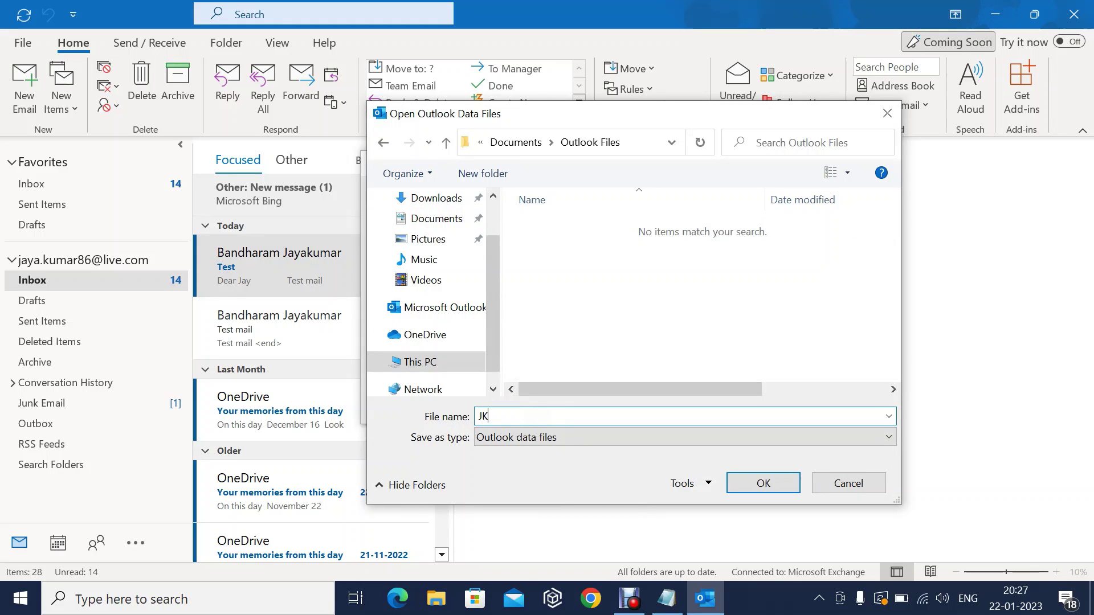
type("Backup")
left_click(742, 482)
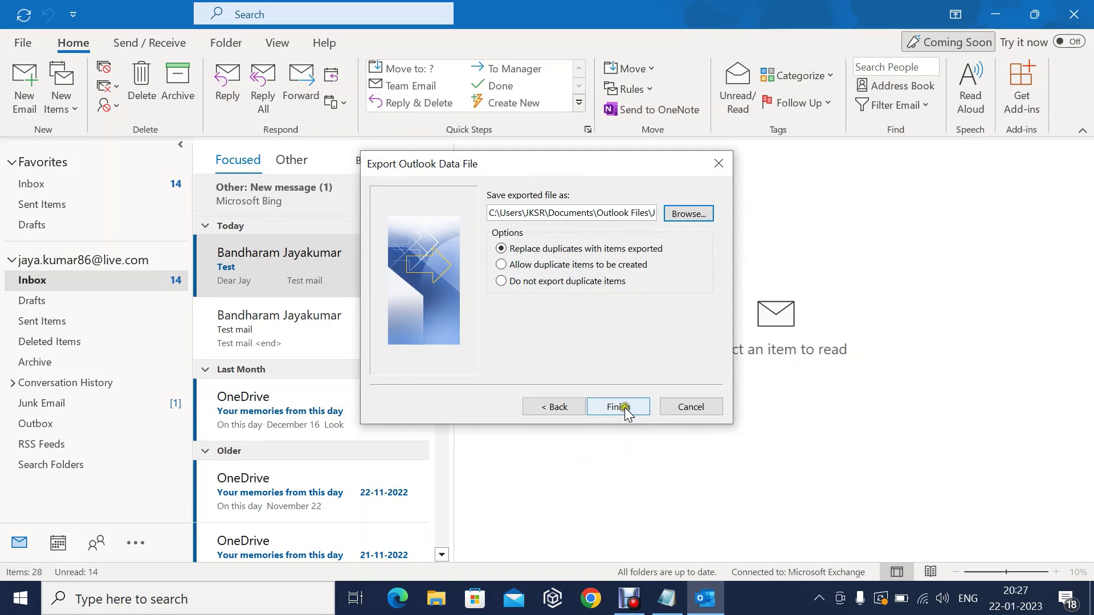
Fix the invalid file name warning by adding the .pst extension, making it JKBackup.pst.
left_click(625, 408)
left_click(563, 352)
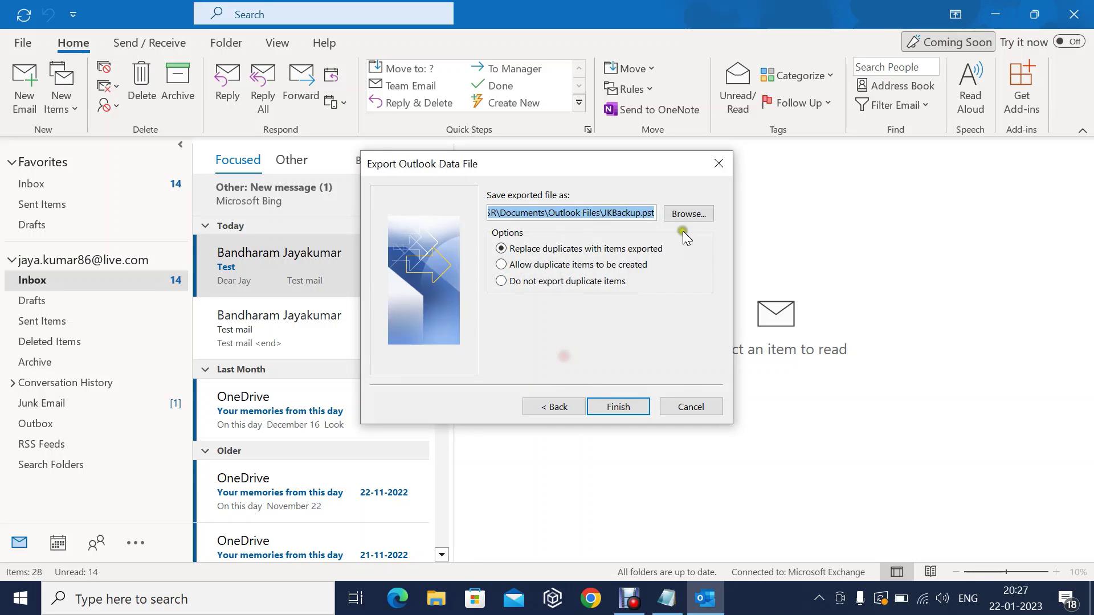
left_click(642, 212)
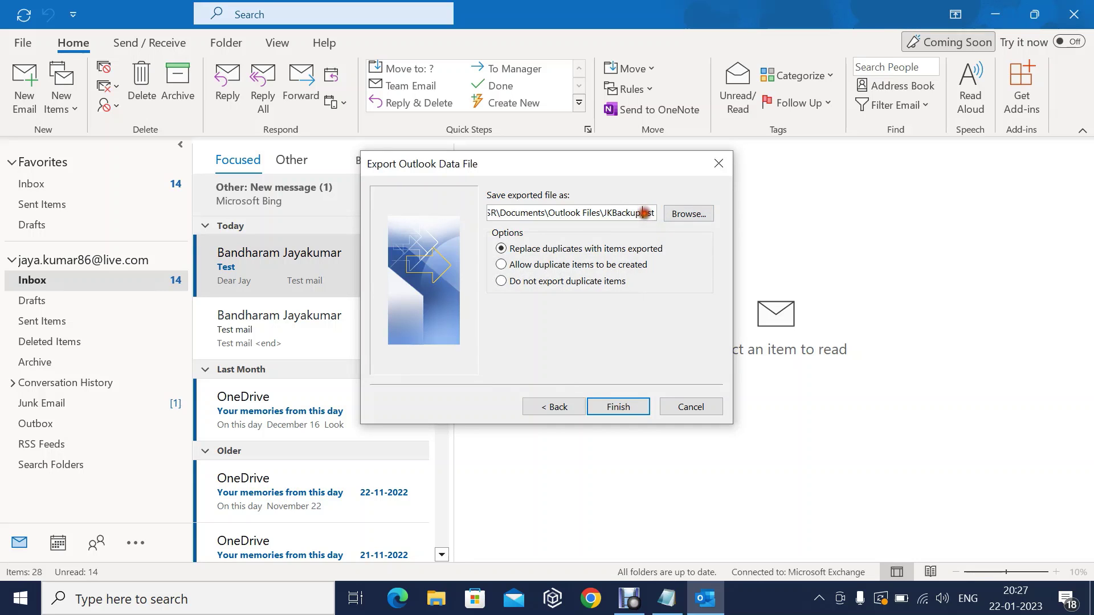
left_click(684, 214)
left_click(556, 416)
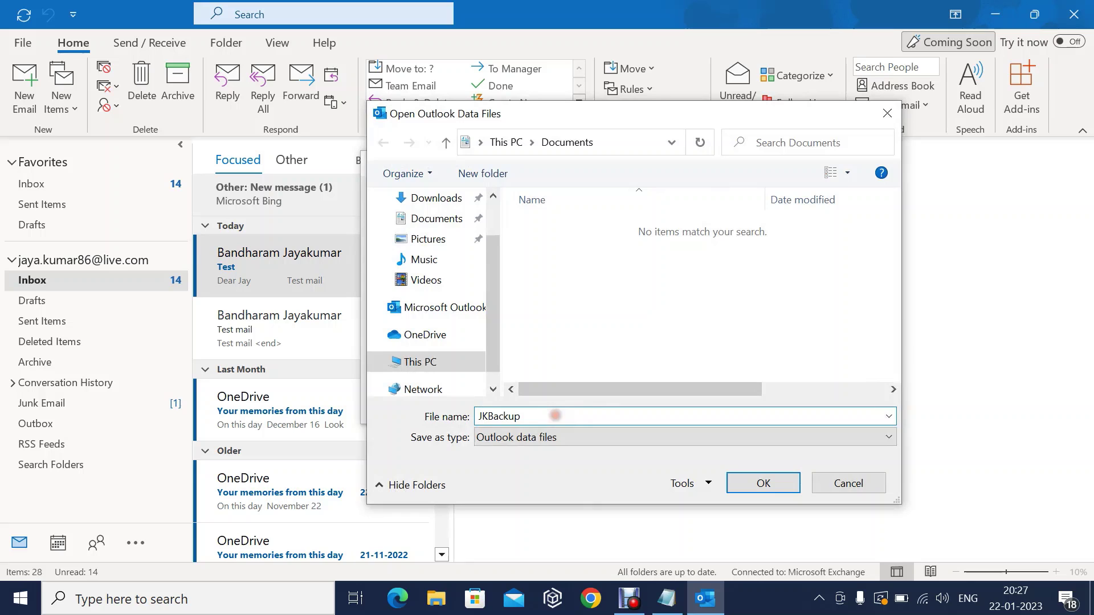
type(".pst")
key("Return")
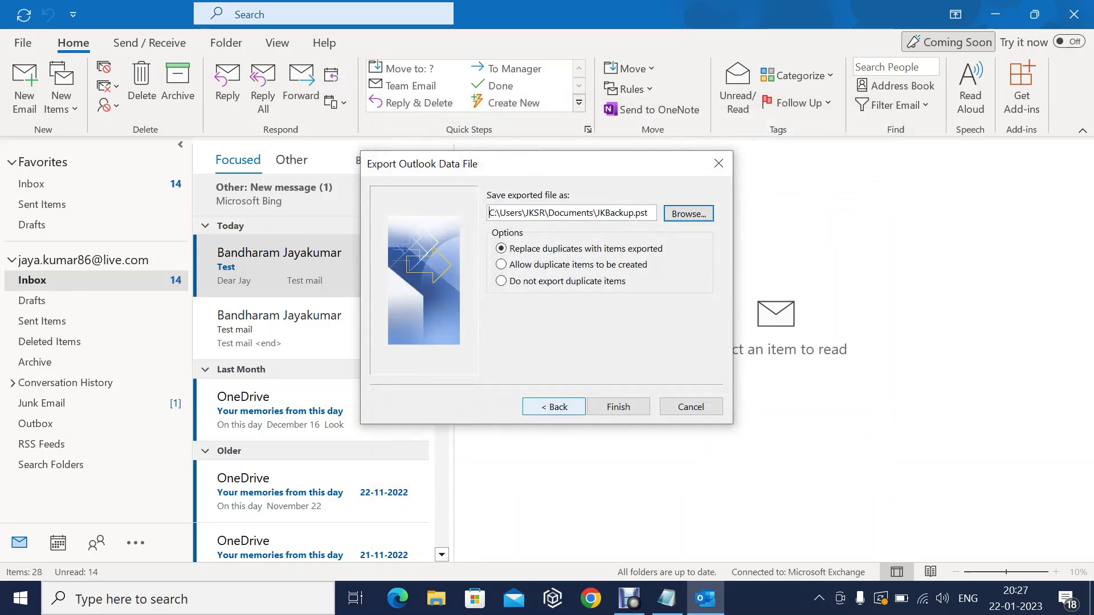
Run the export to JKBackup.pst, leaving the optional data file password empty.
left_click(612, 409)
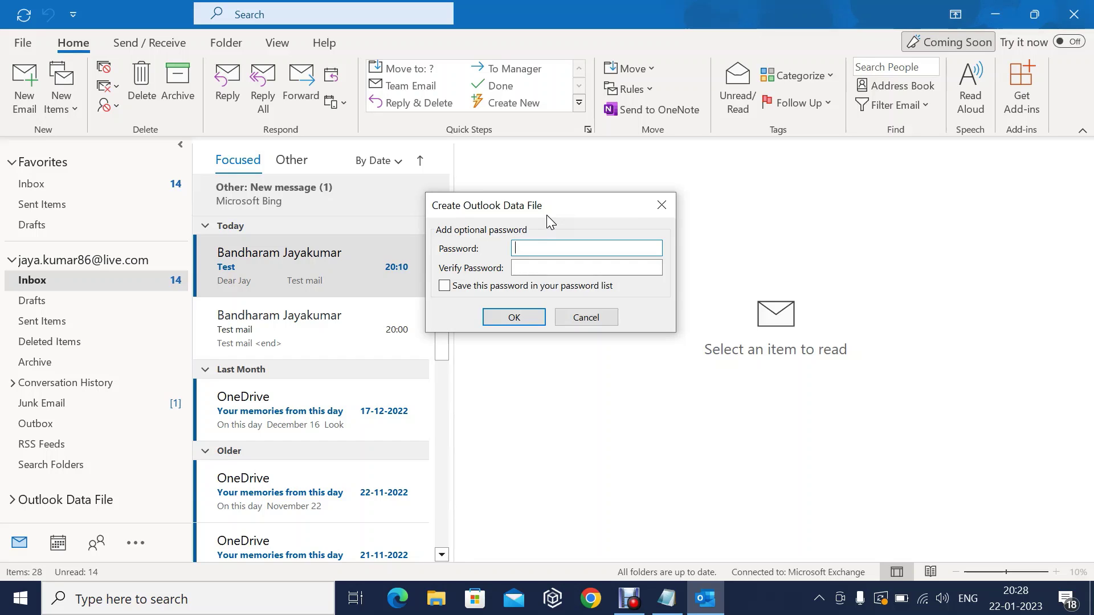
left_click(527, 256)
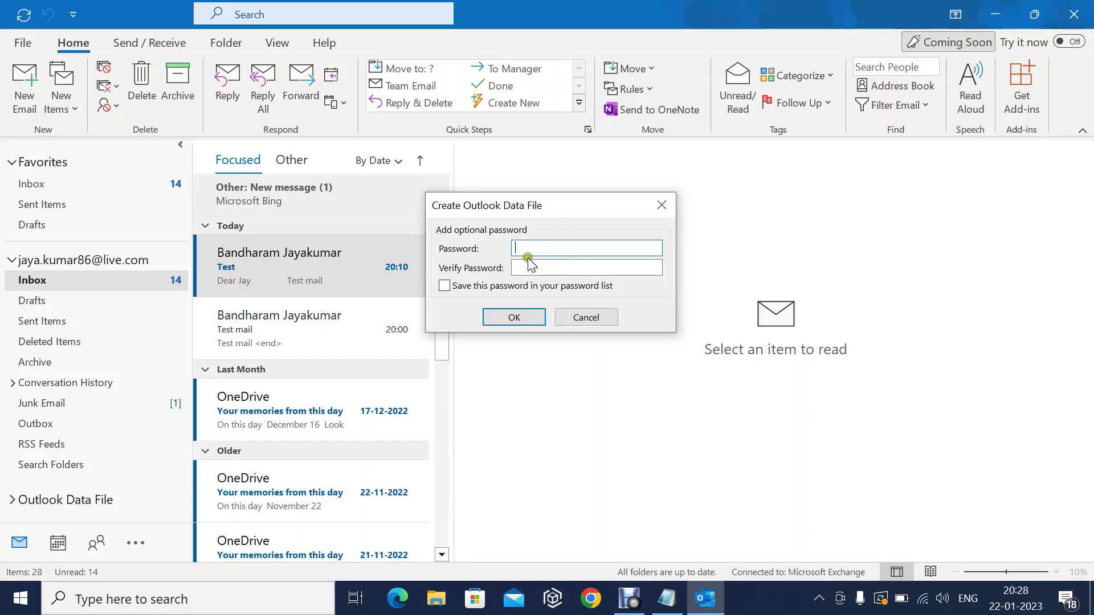
left_click(516, 317)
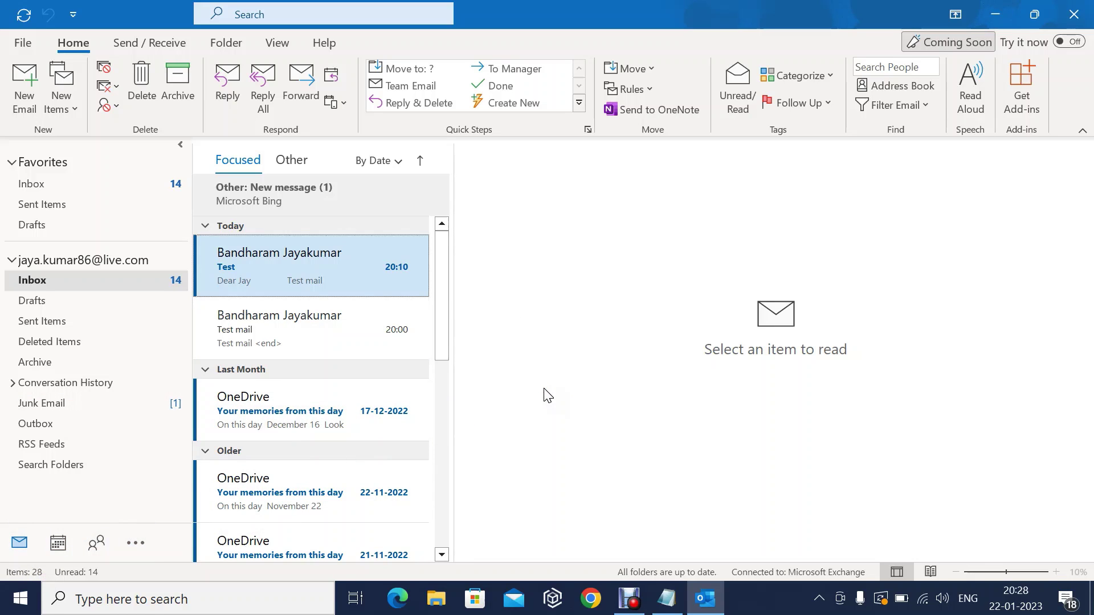
Open File Explorer maximized and go to the Documents folder.
left_click(427, 603)
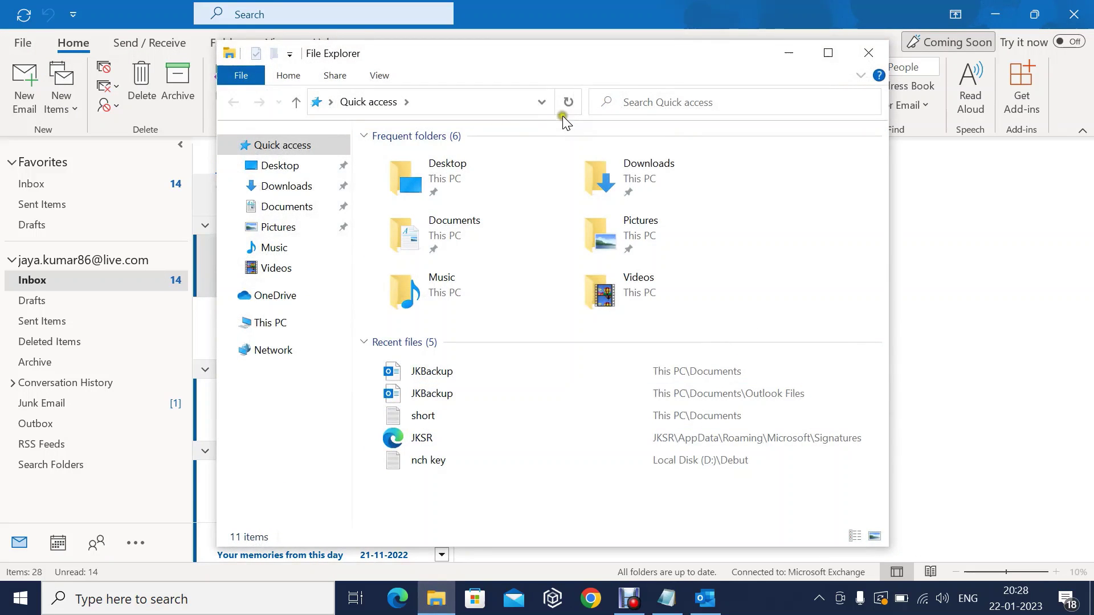
double_click(538, 61)
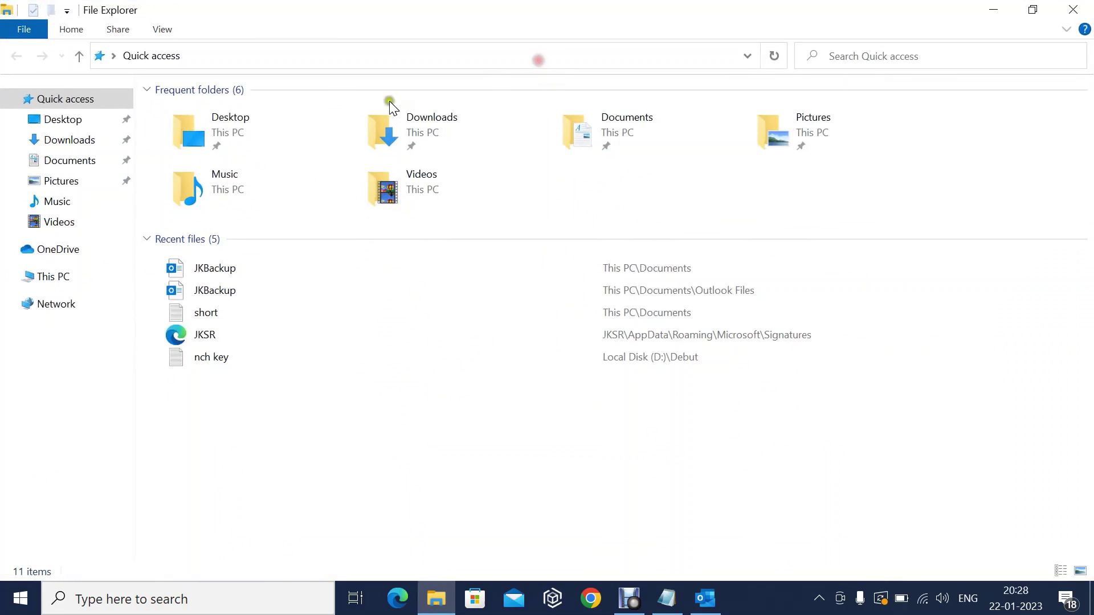
left_click(71, 161)
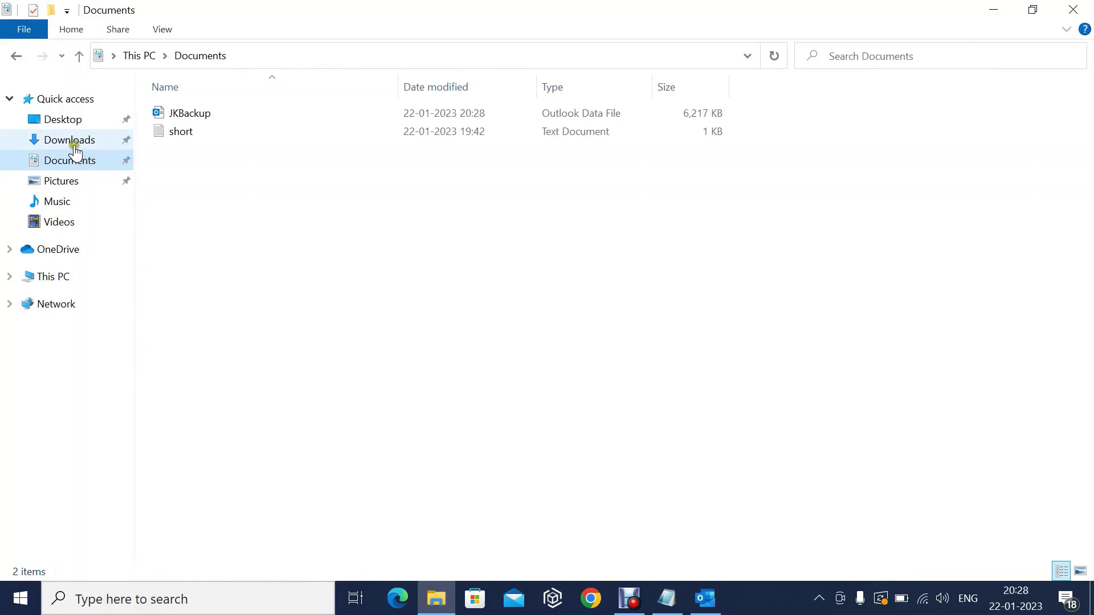
left_click(70, 140)
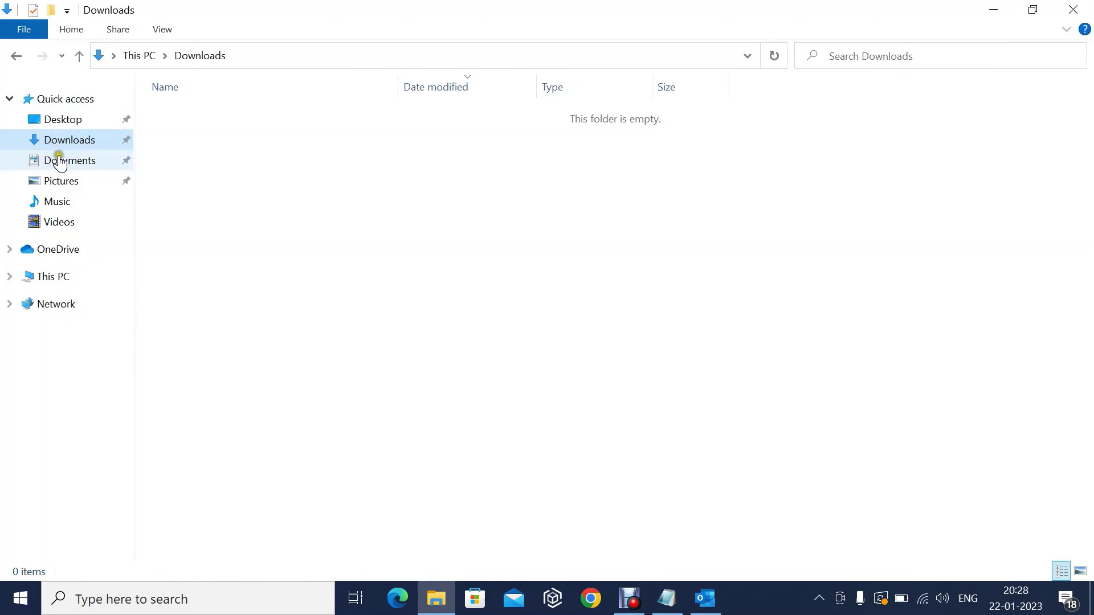
left_click(60, 160)
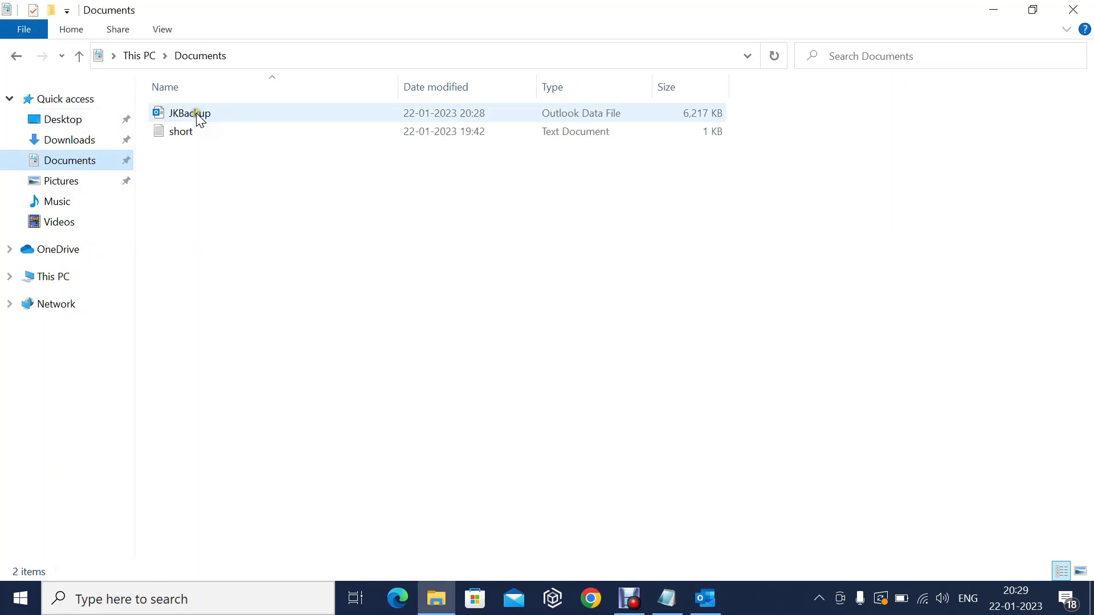
Check JKBackup's properties to confirm it is an Outlook Data File (.pst), then close them.
left_click(196, 113)
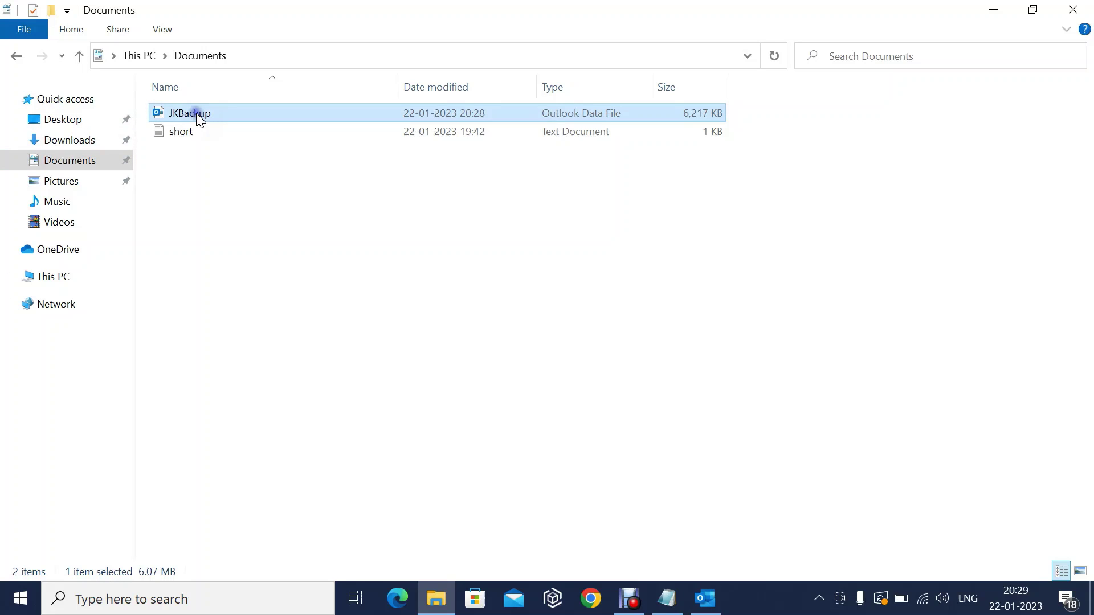
right_click(197, 113)
left_click(272, 422)
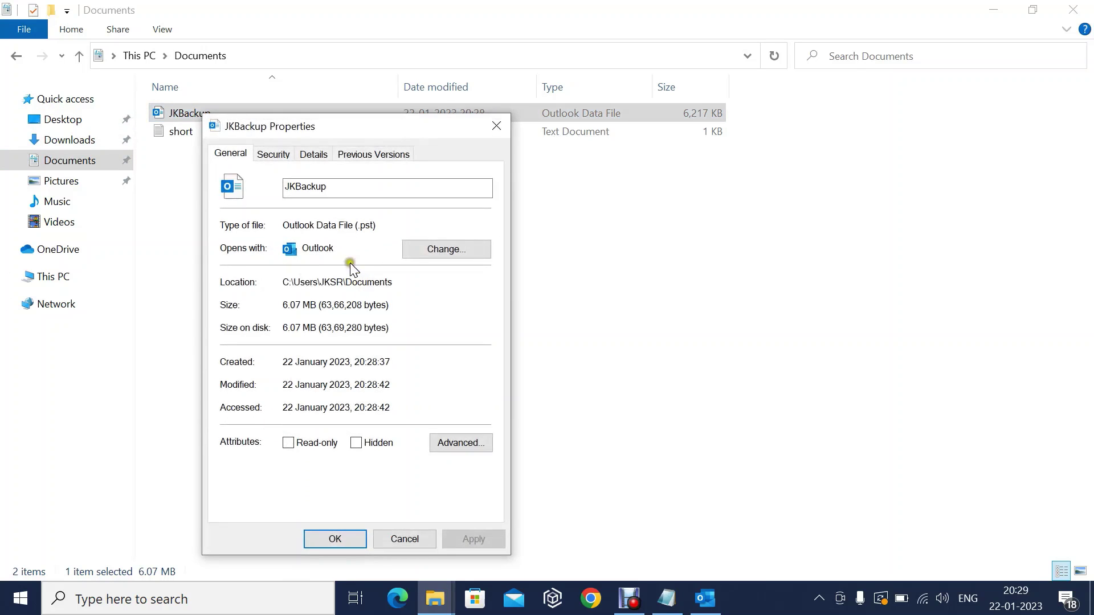
left_click_drag(377, 225, 263, 215)
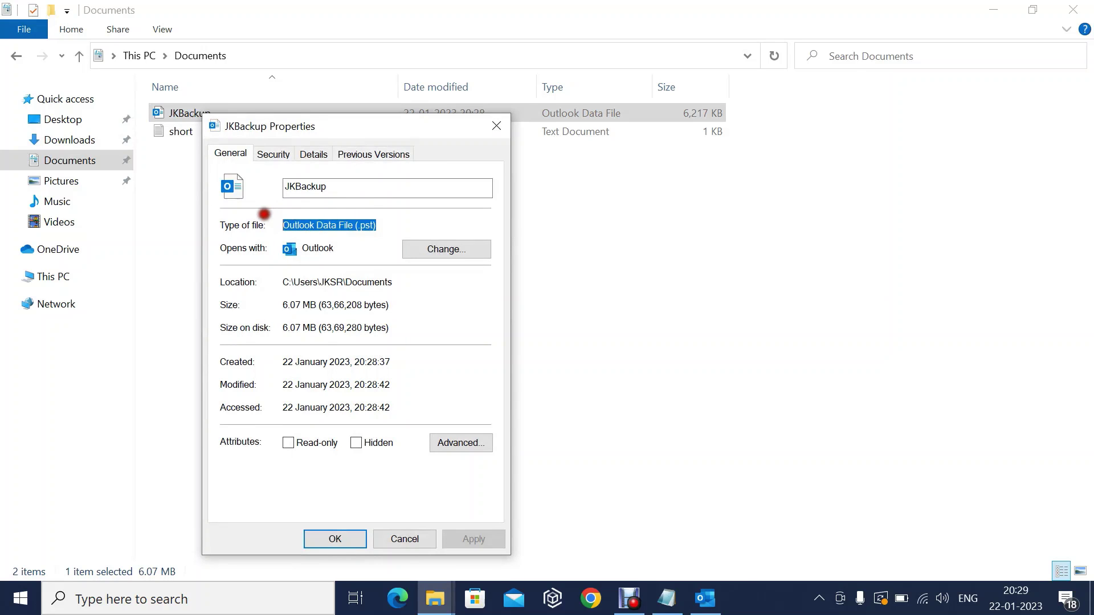
left_click(412, 539)
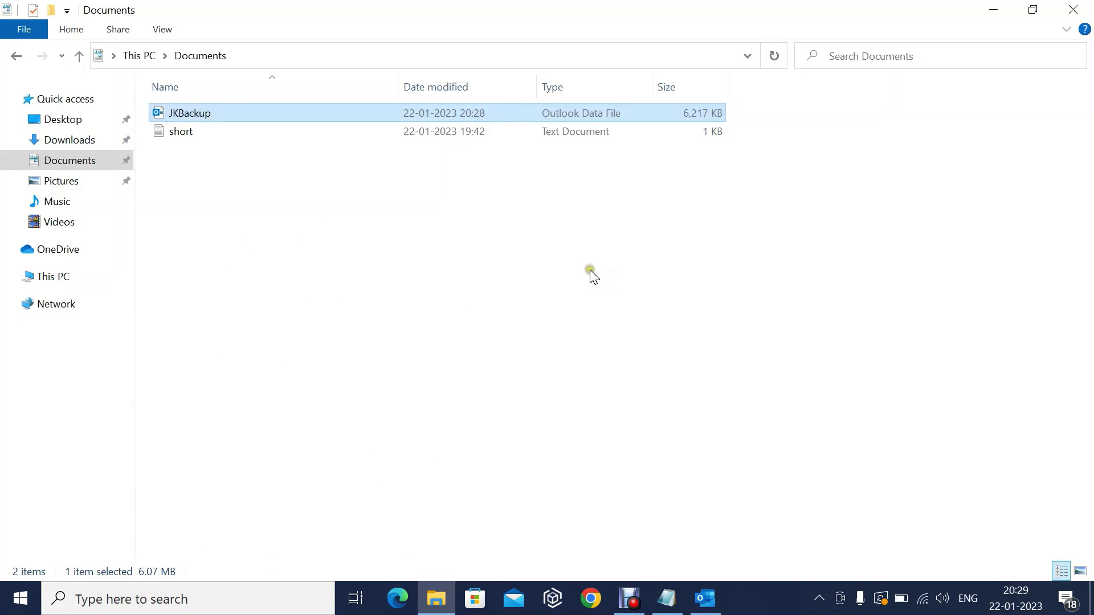
Back in Outlook, permanently delete every Inbox message with Shift+Delete.
left_click(1073, 10)
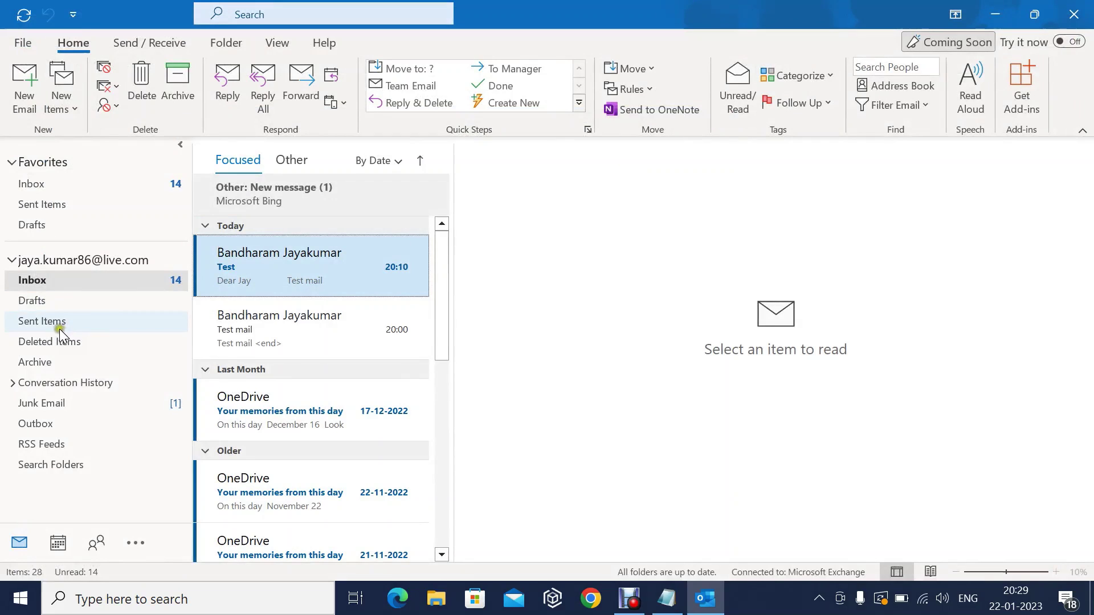
scroll(300, 430, "down", 10)
left_click(300, 371)
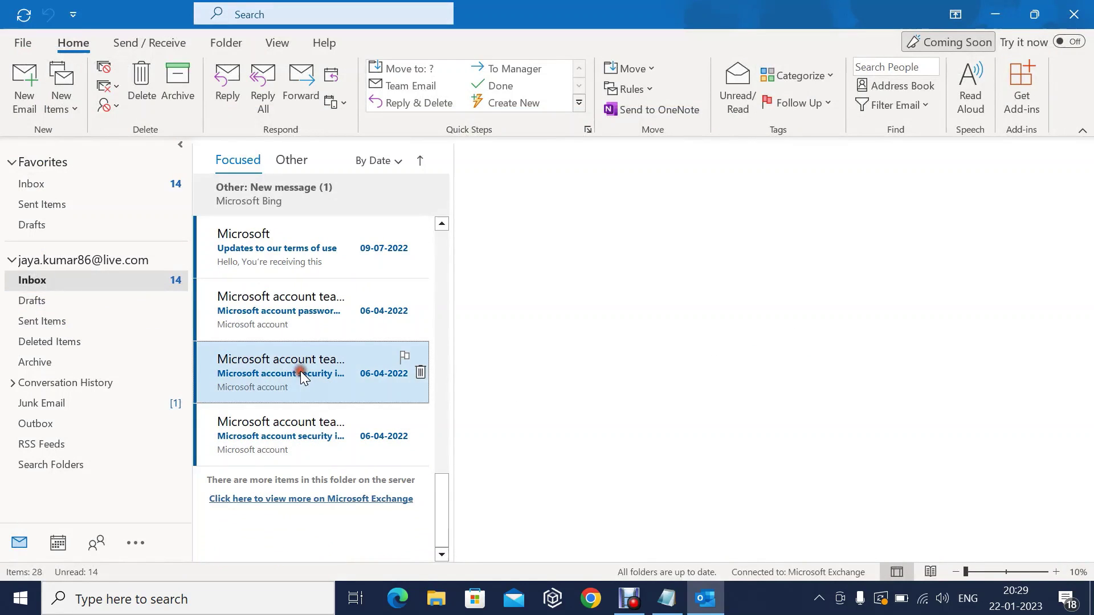
key("ctrl+a")
key("shift+Delete")
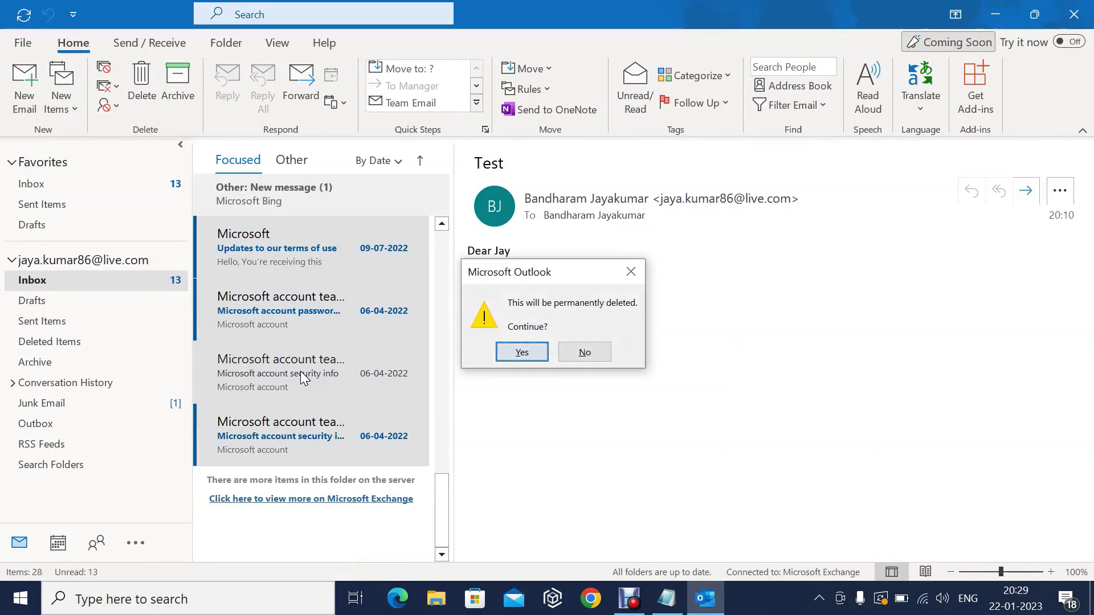
key("Return")
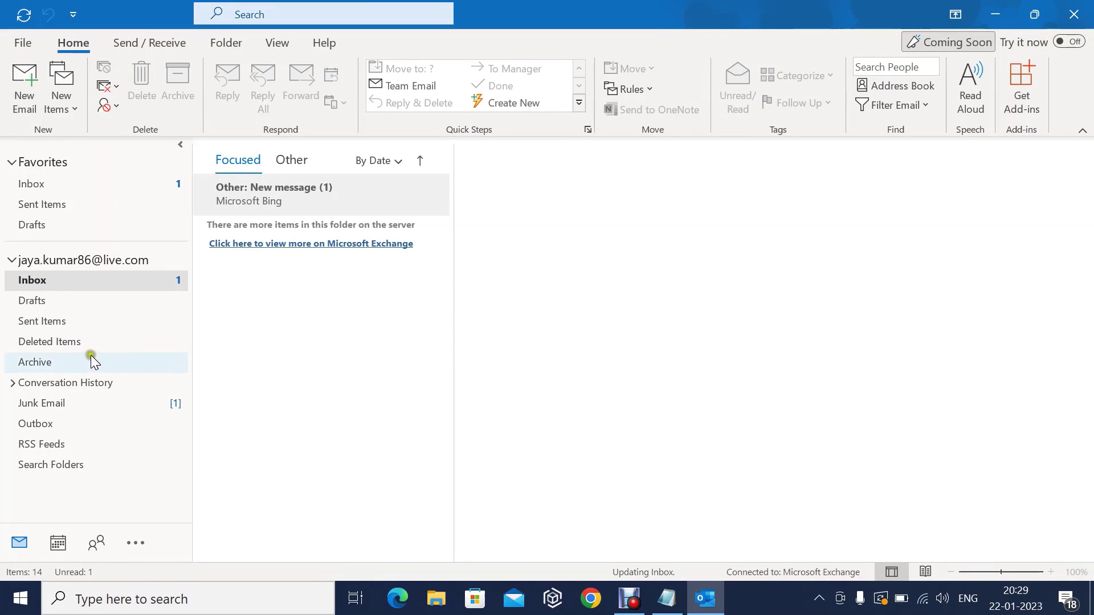
Check that Deleted Items and the Inbox's Focused and Other lists are empty.
left_click(73, 341)
right_click(73, 341)
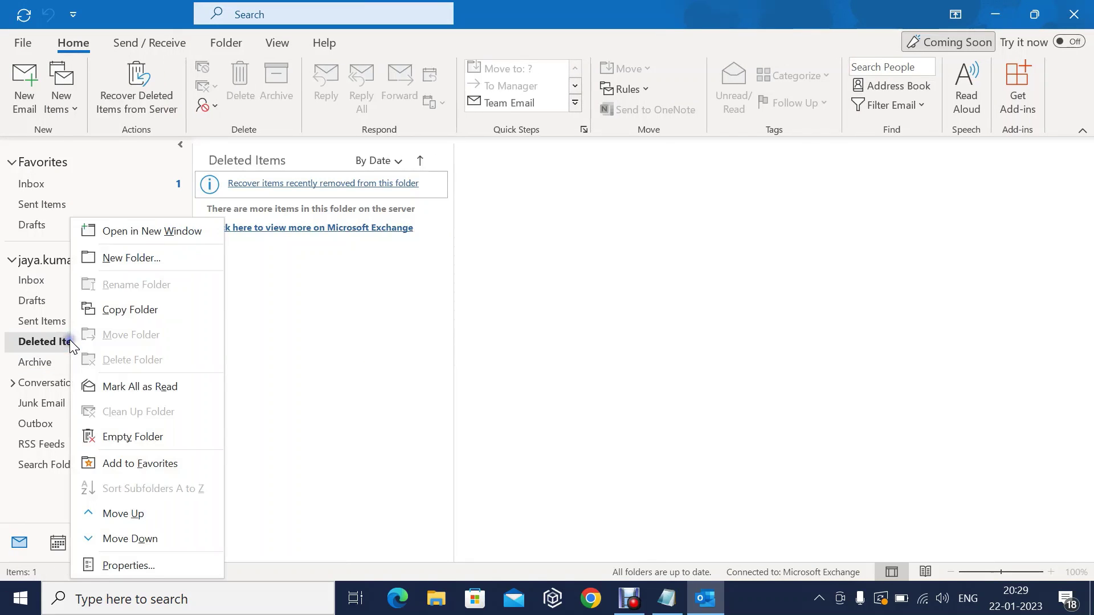
left_click(326, 337)
left_click(42, 282)
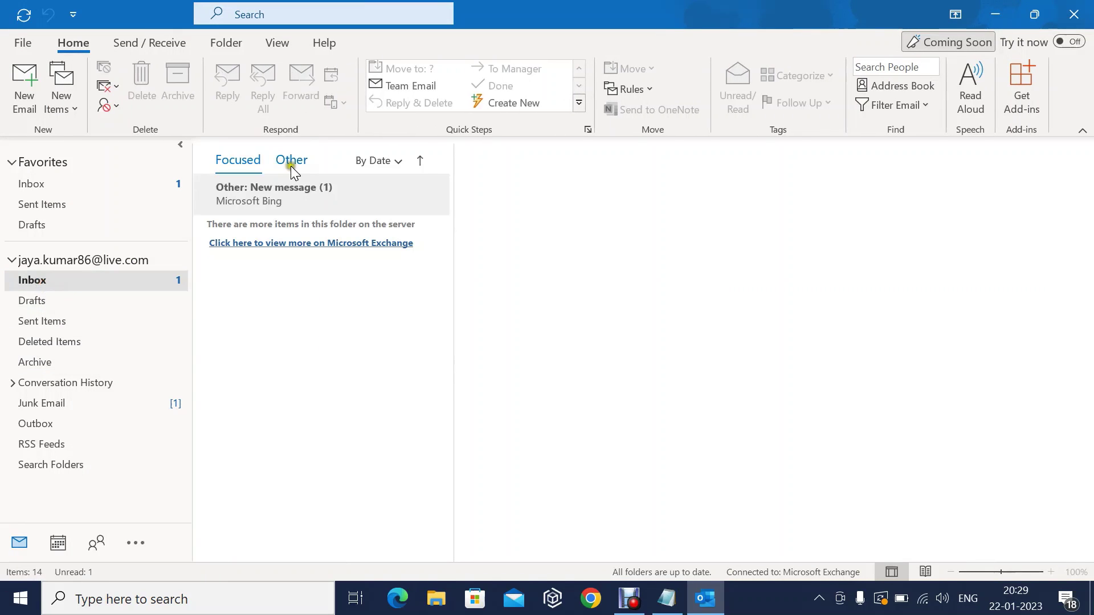
left_click(291, 166)
left_click(230, 163)
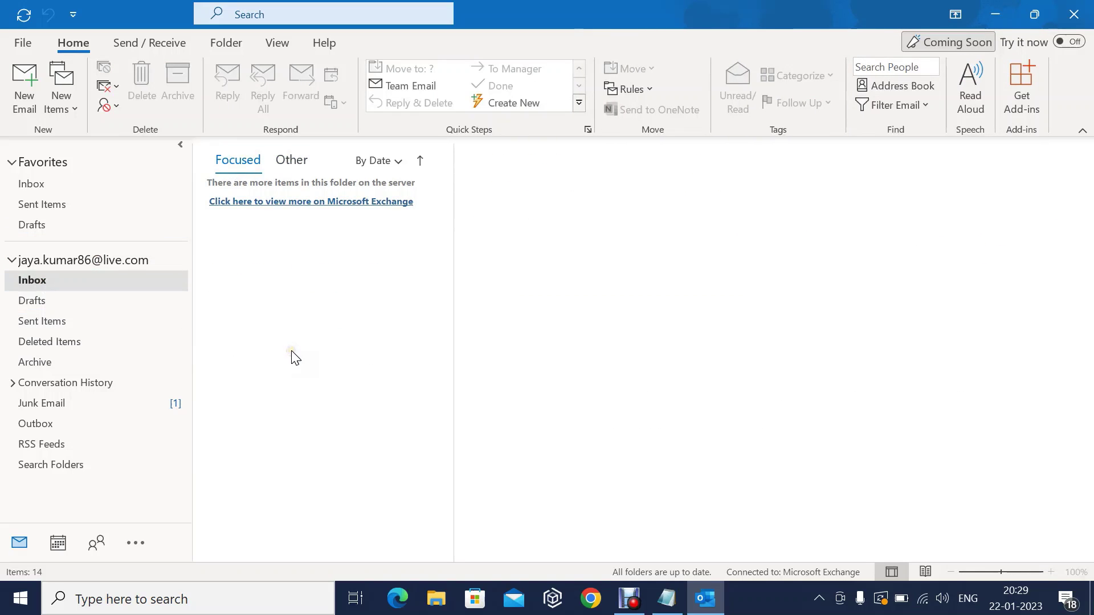
Start the Import/Export wizard and choose importing an Outlook Data File (.pst) from another program or file.
left_click(20, 44)
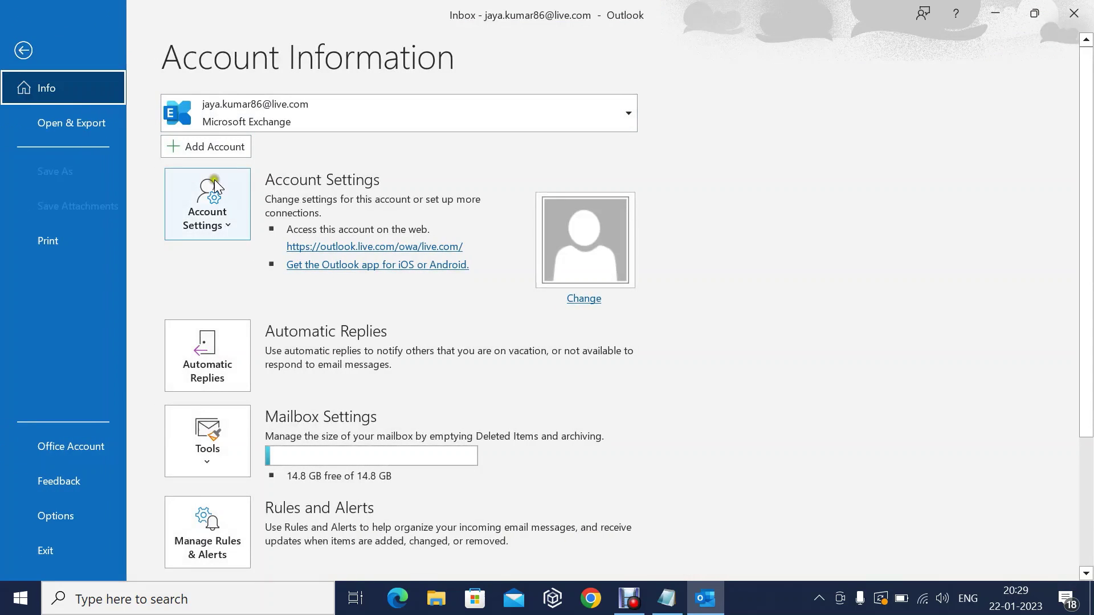
left_click(77, 125)
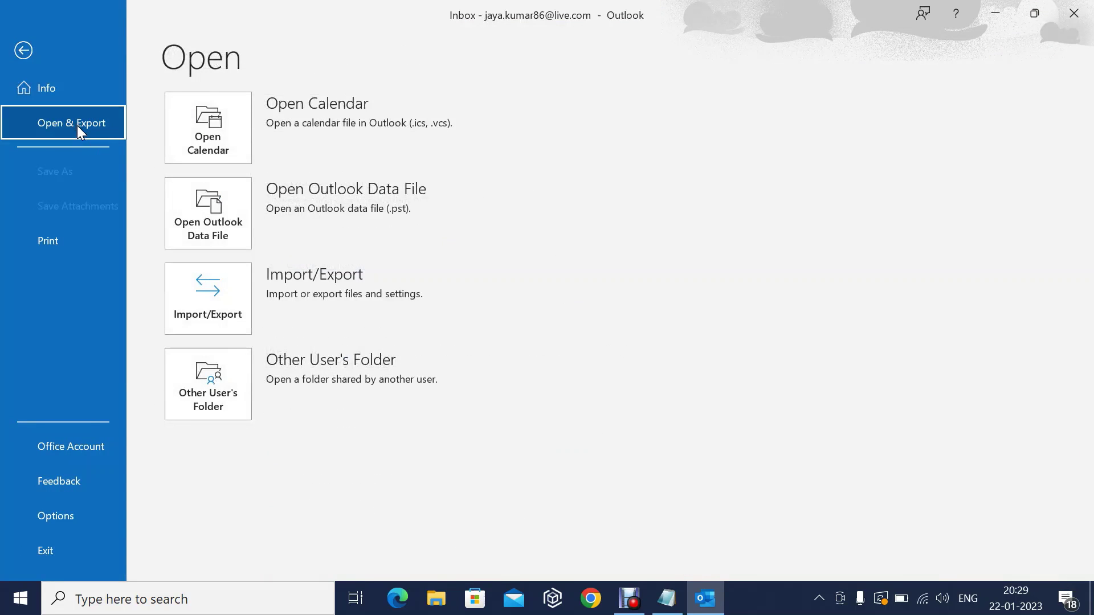
left_click(207, 317)
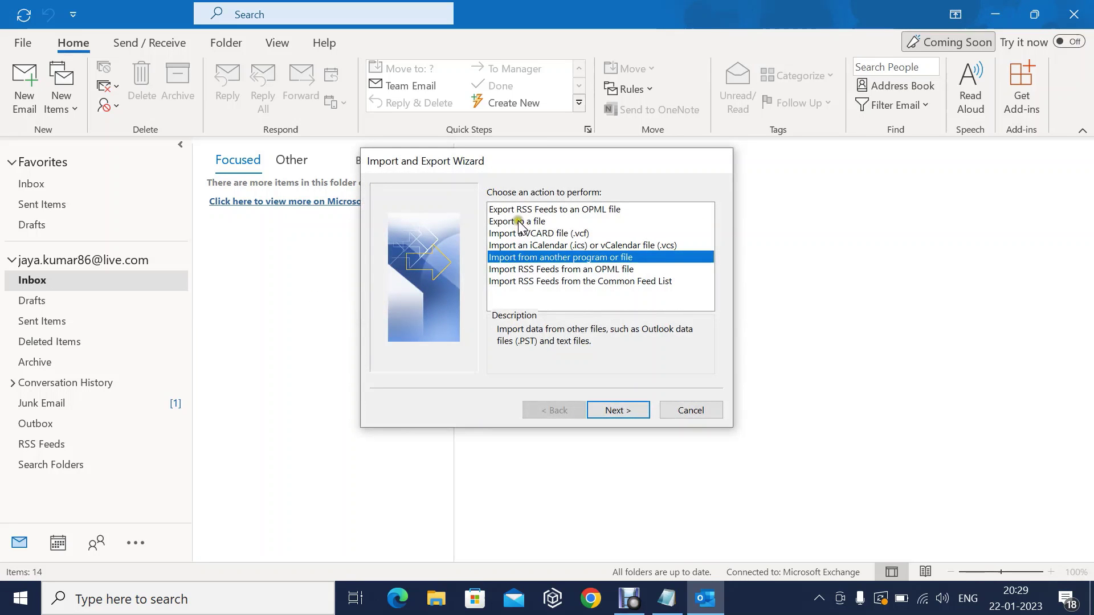
left_click(520, 270)
left_click(518, 258)
left_click(626, 409)
left_click(627, 410)
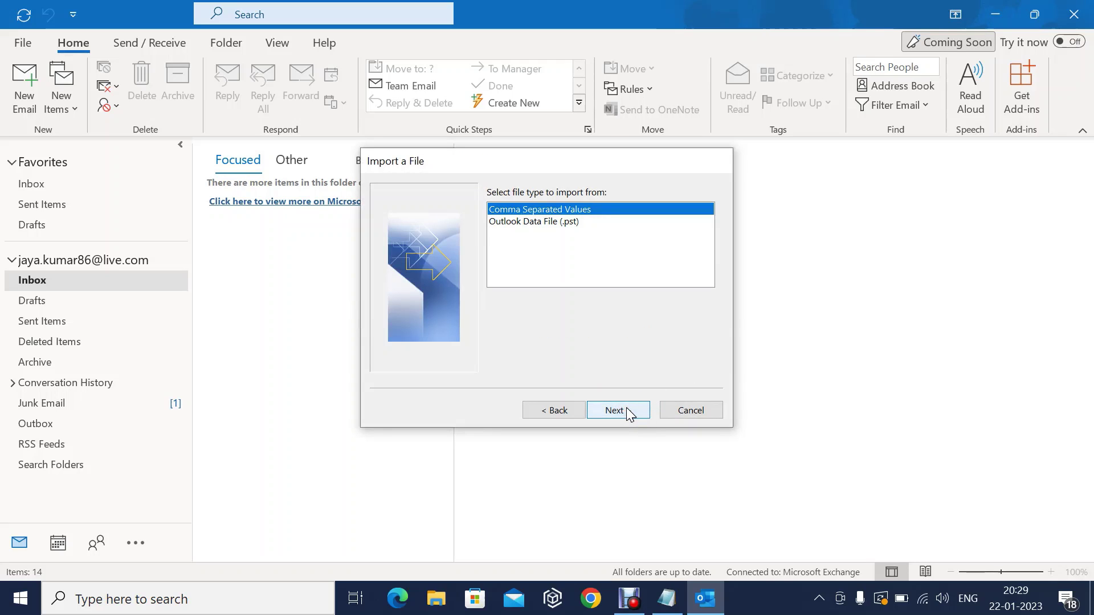
left_click(557, 222)
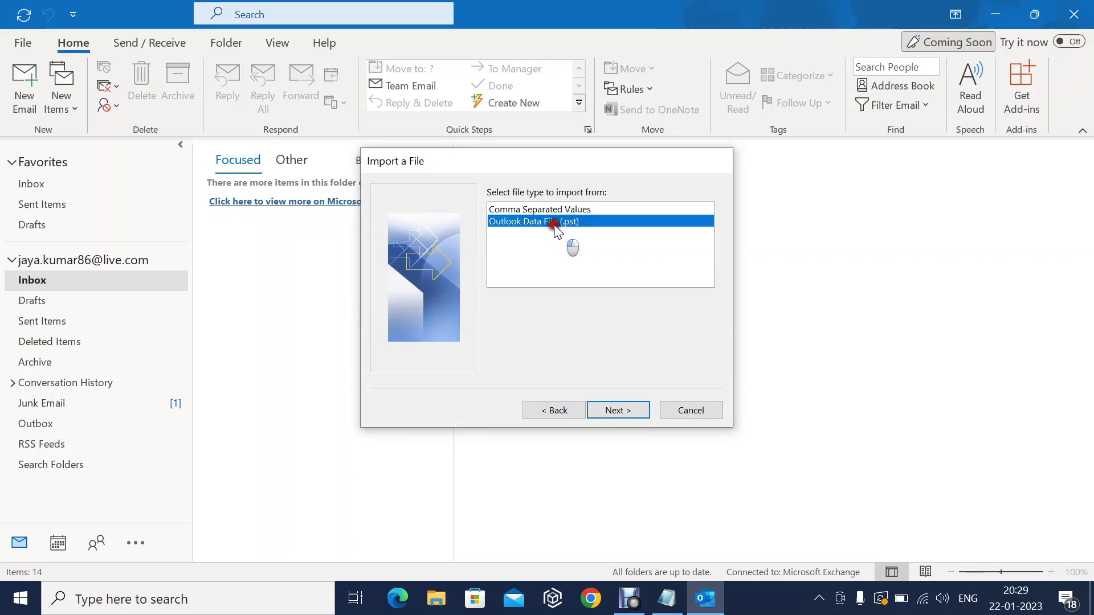
left_click(610, 410)
Browse to Documents and select JKBackup as the file to import.
left_click(681, 214)
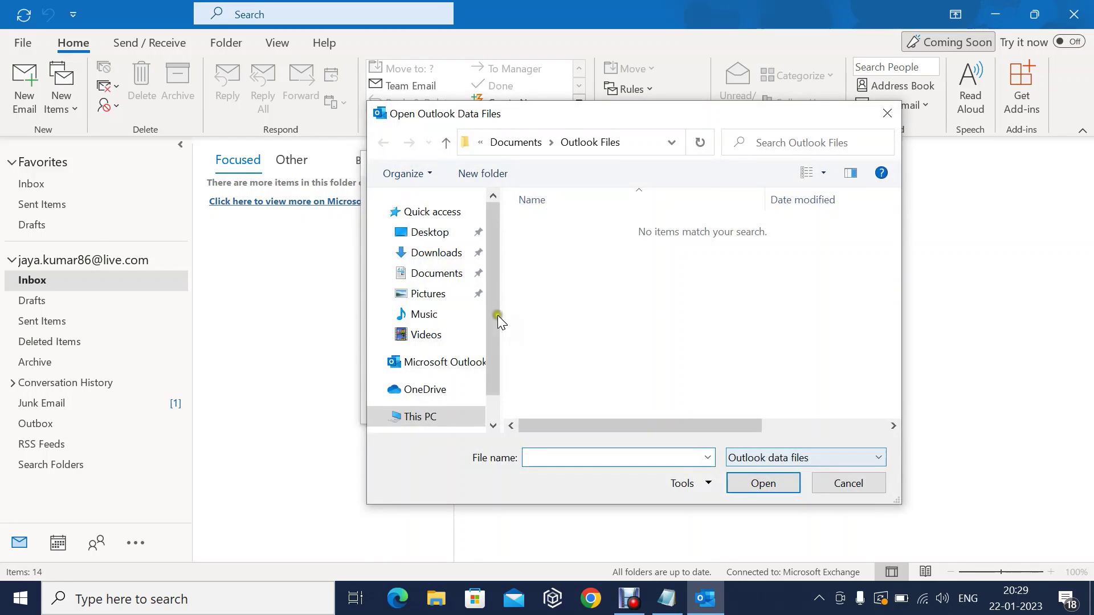
left_click(436, 273)
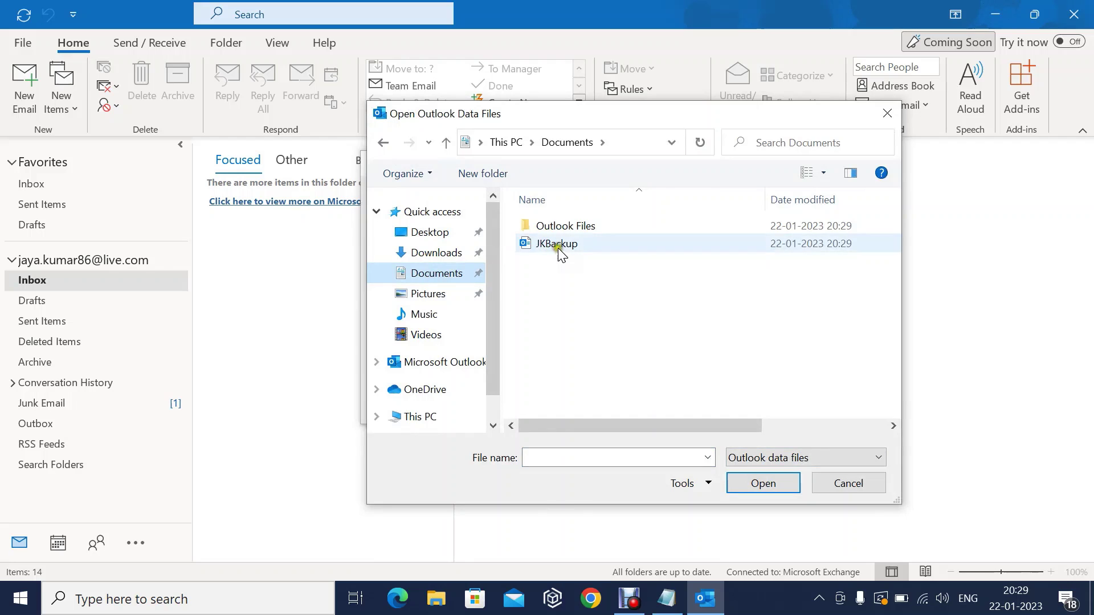
left_click(559, 248)
left_click(760, 483)
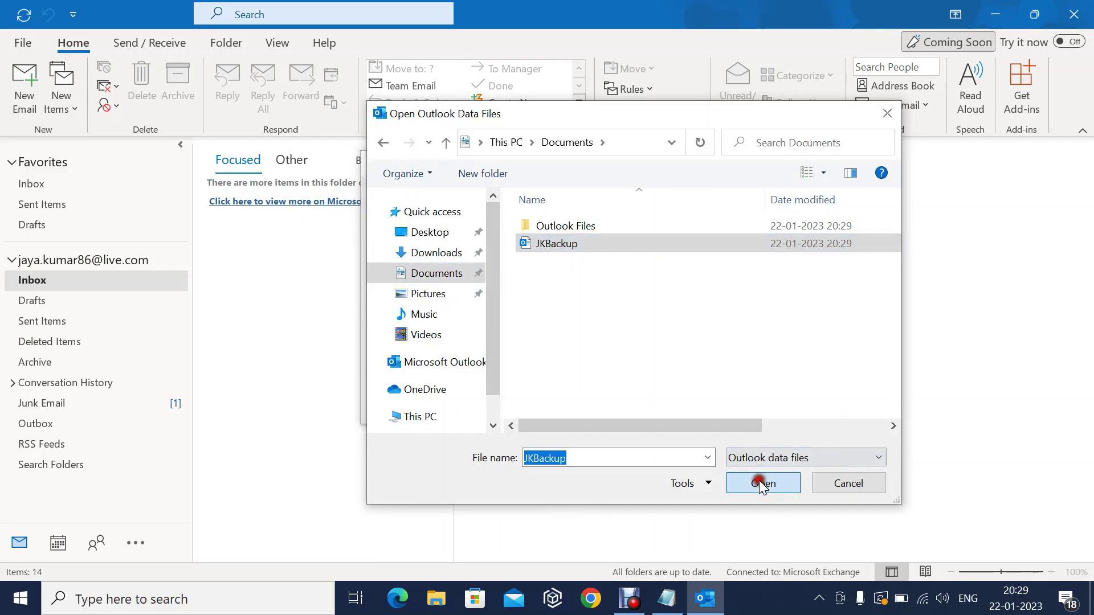
Expand the backup's folders and import them into the same folders in the mailbox account.
left_click(632, 408)
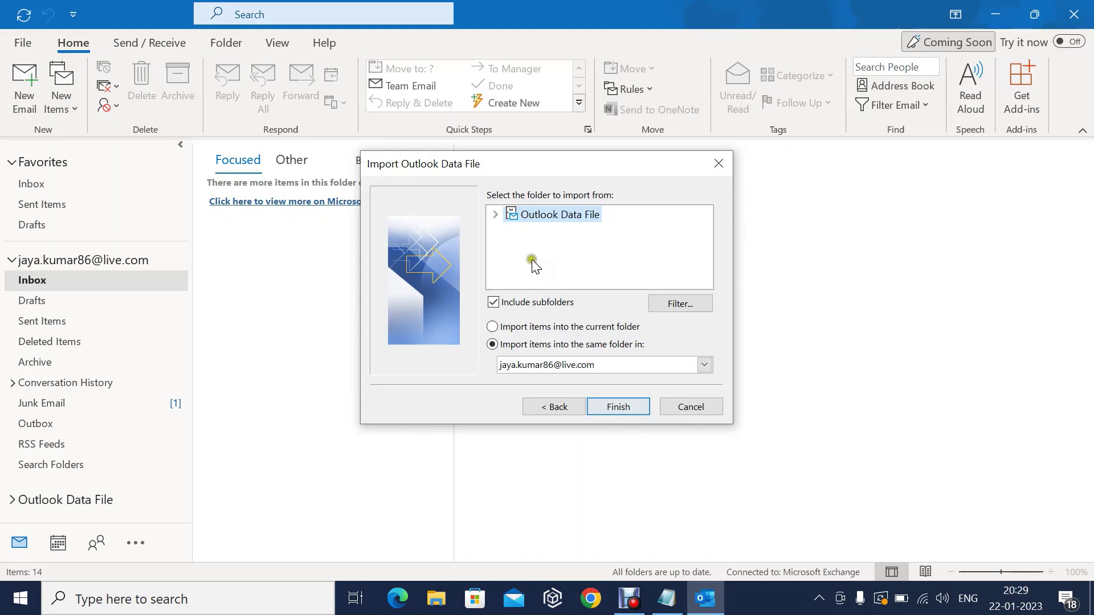
left_click(495, 214)
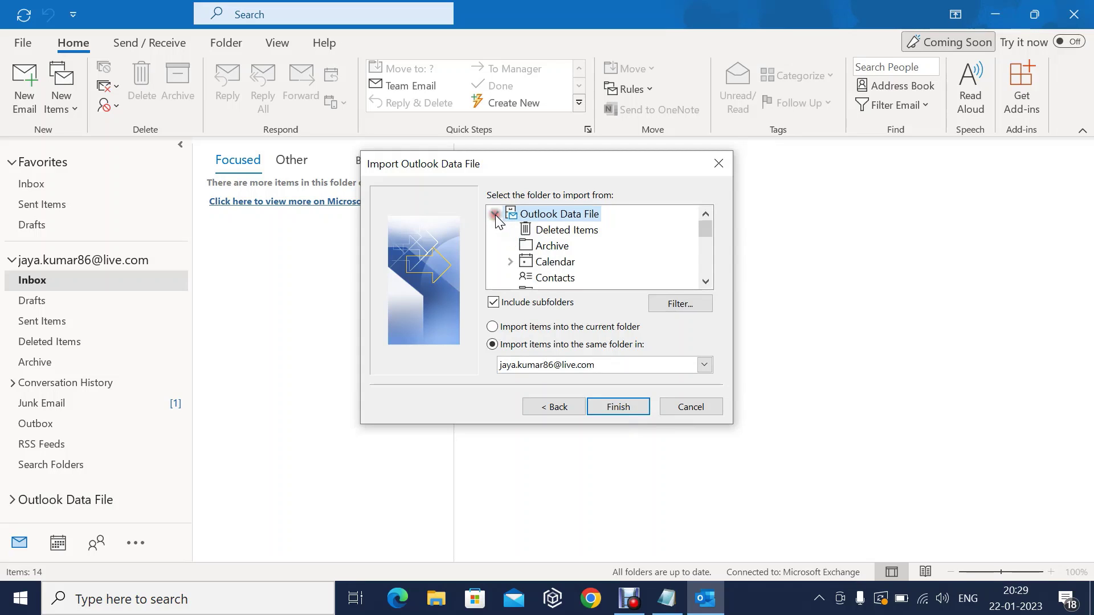
left_click(625, 362)
left_click(538, 377)
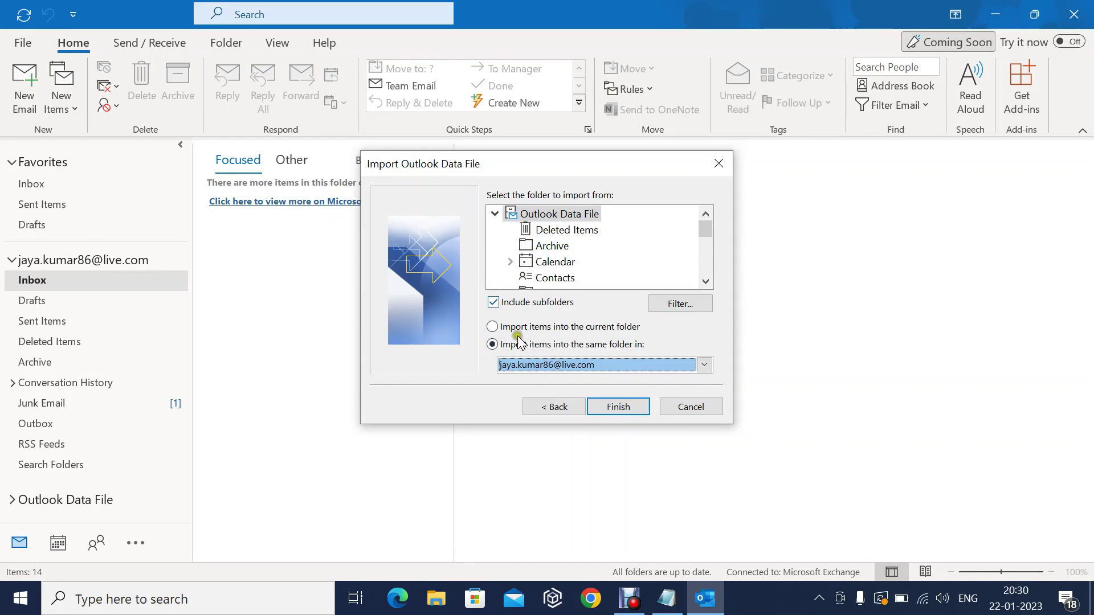
left_click(612, 409)
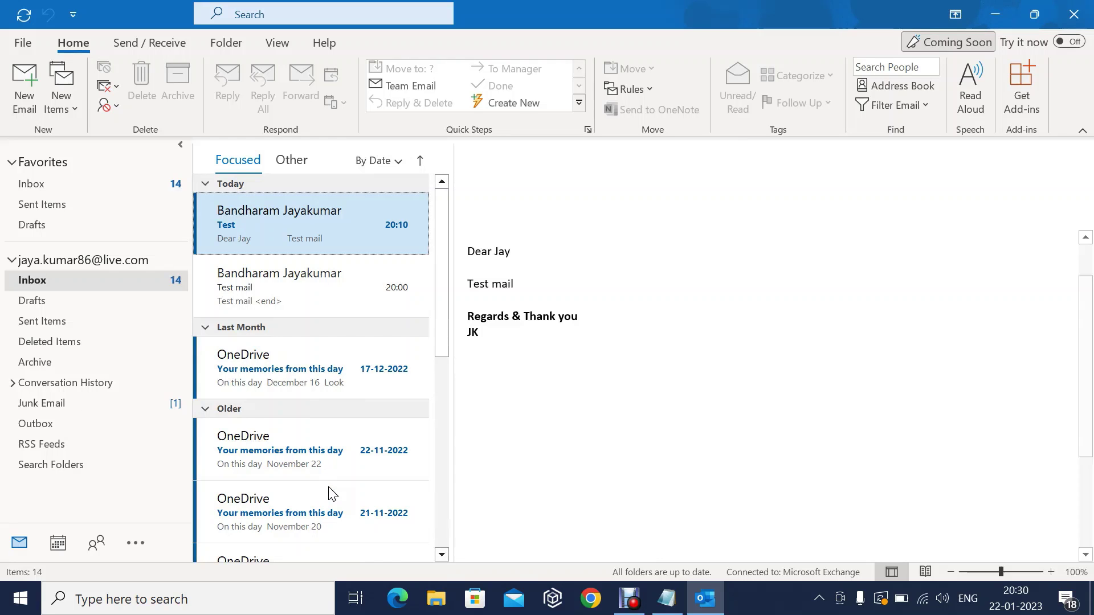
left_click(52, 321)
left_click(39, 282)
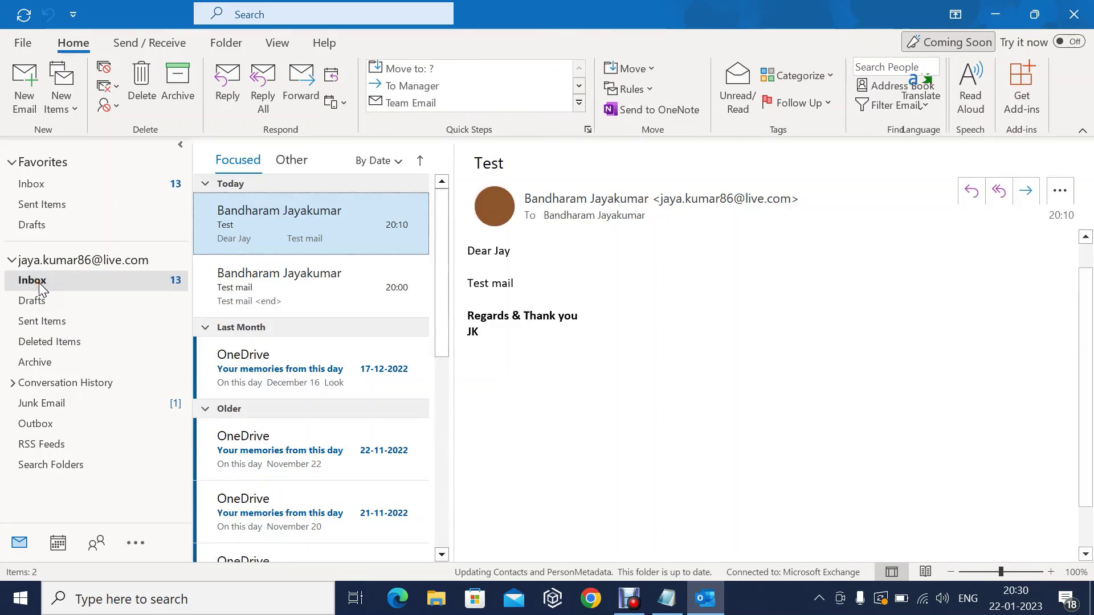
left_click(50, 323)
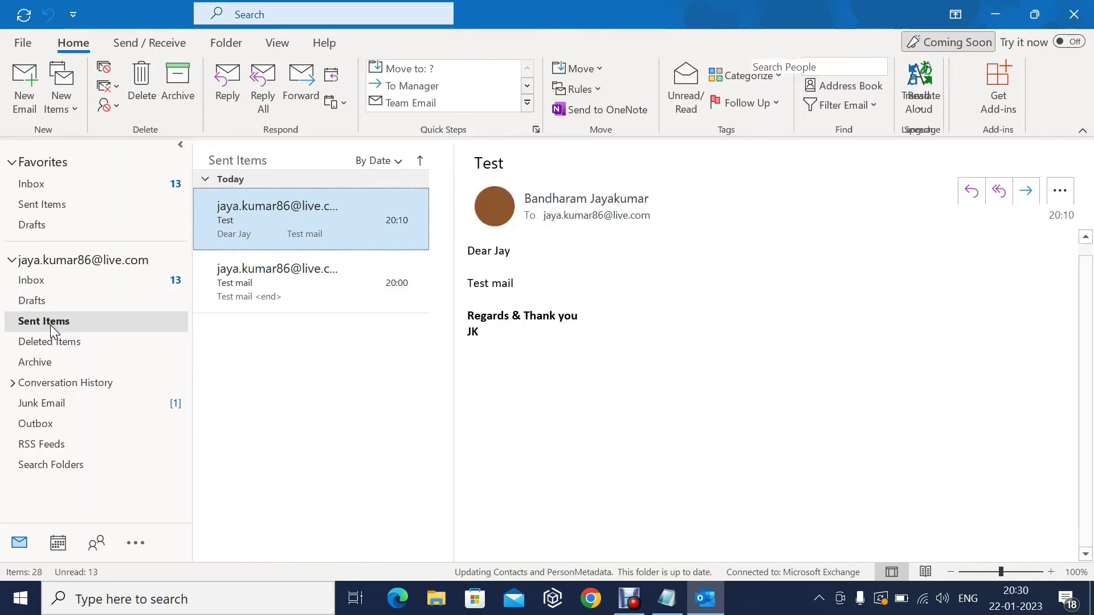
left_click(50, 286)
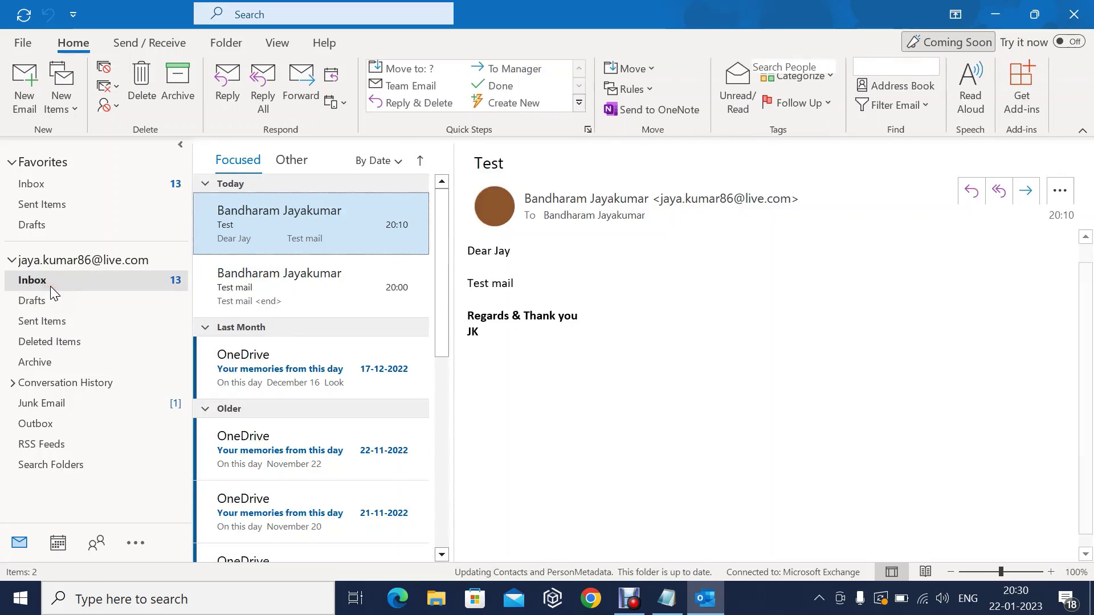
left_click(49, 321)
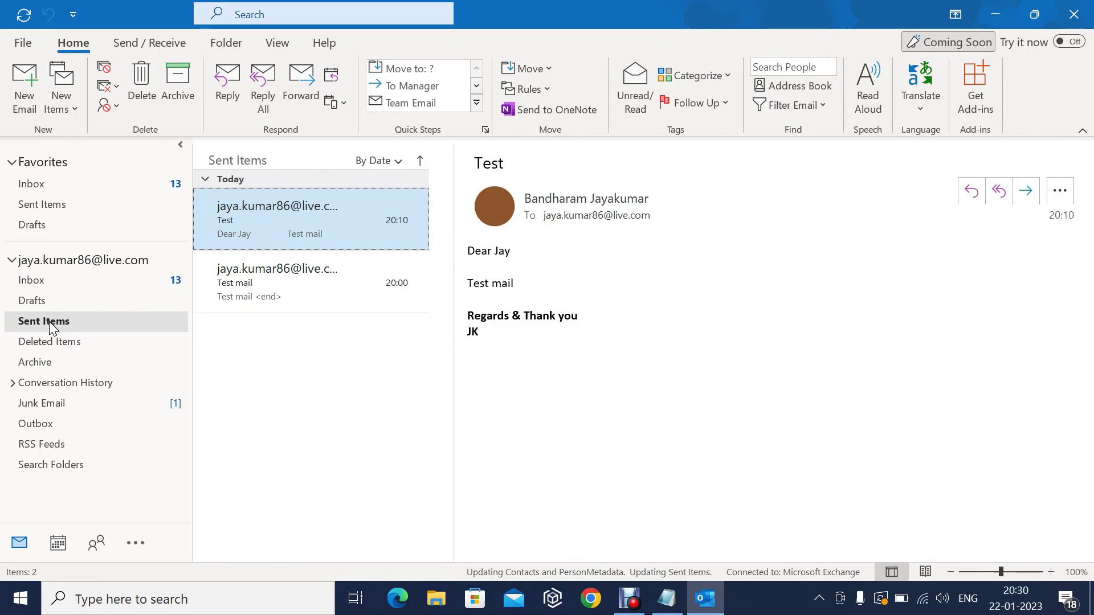
left_click(42, 282)
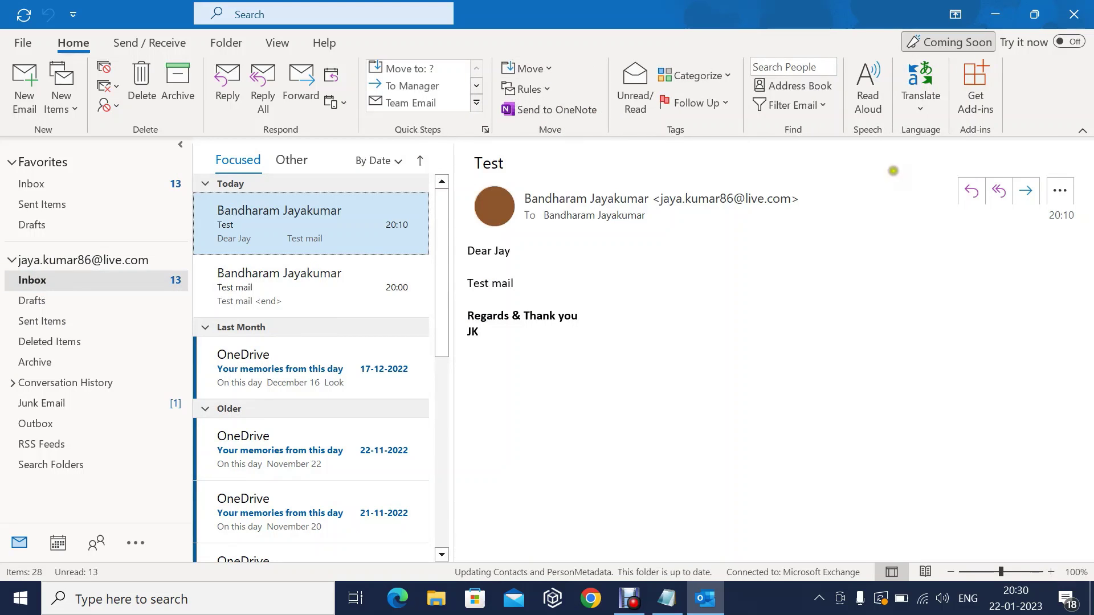
left_click(23, 43)
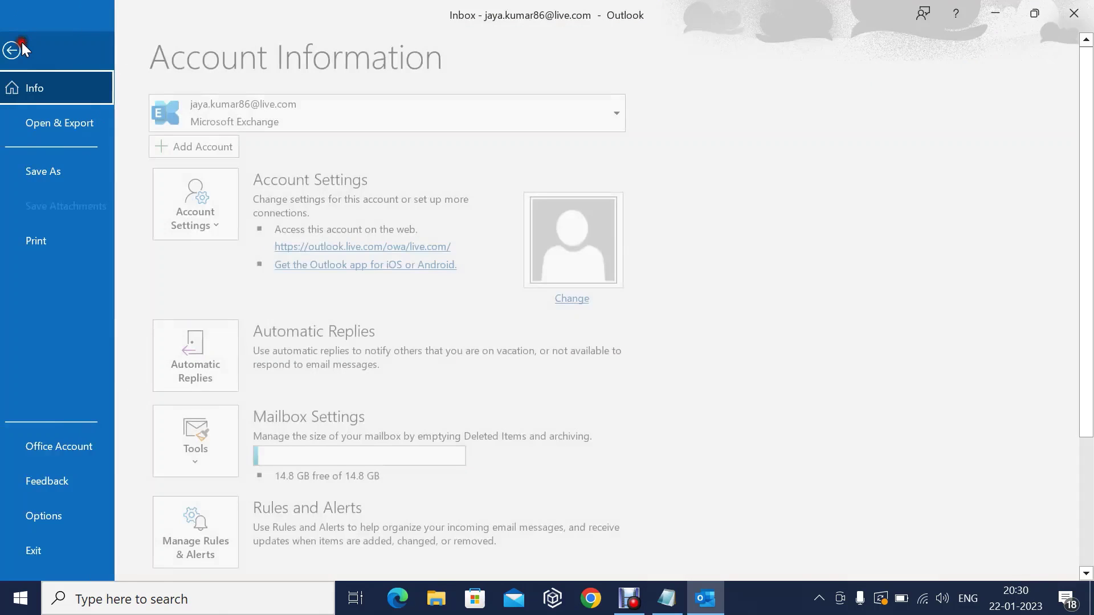
left_click(24, 48)
left_click(24, 45)
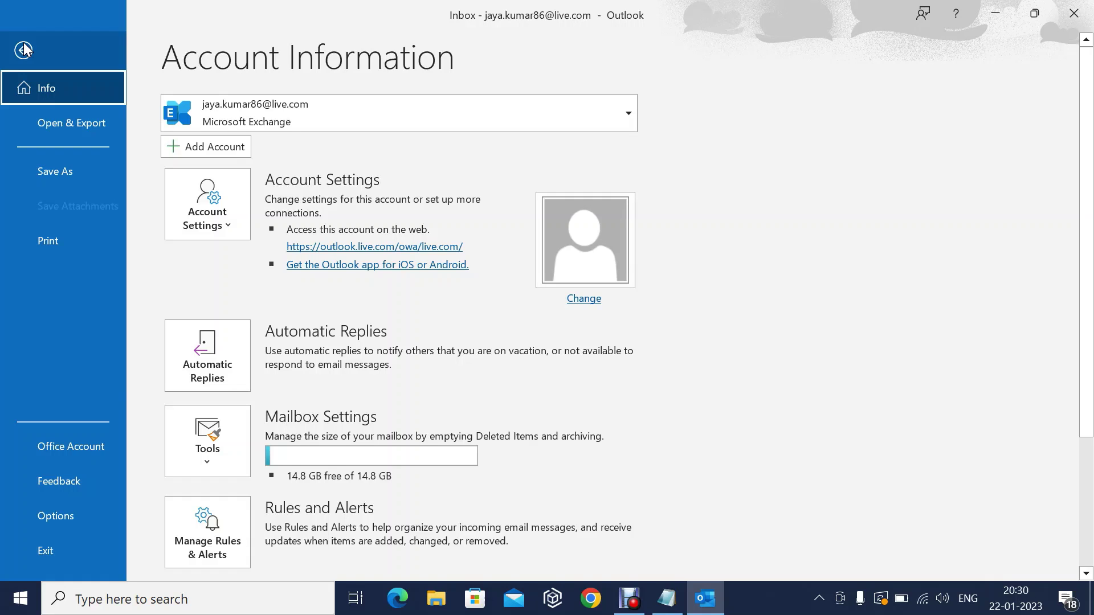
left_click(23, 51)
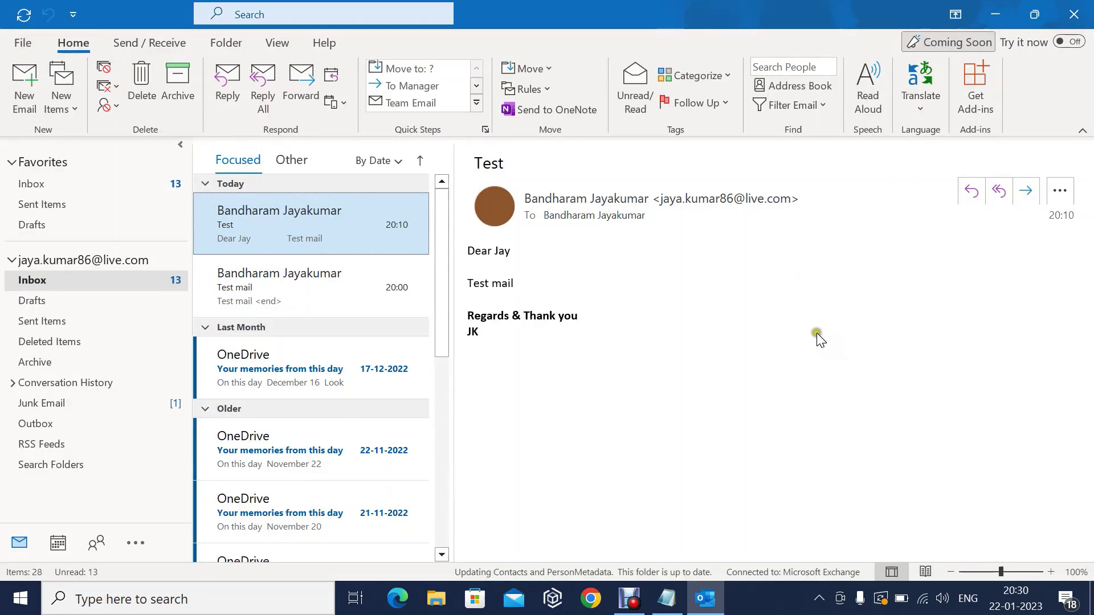